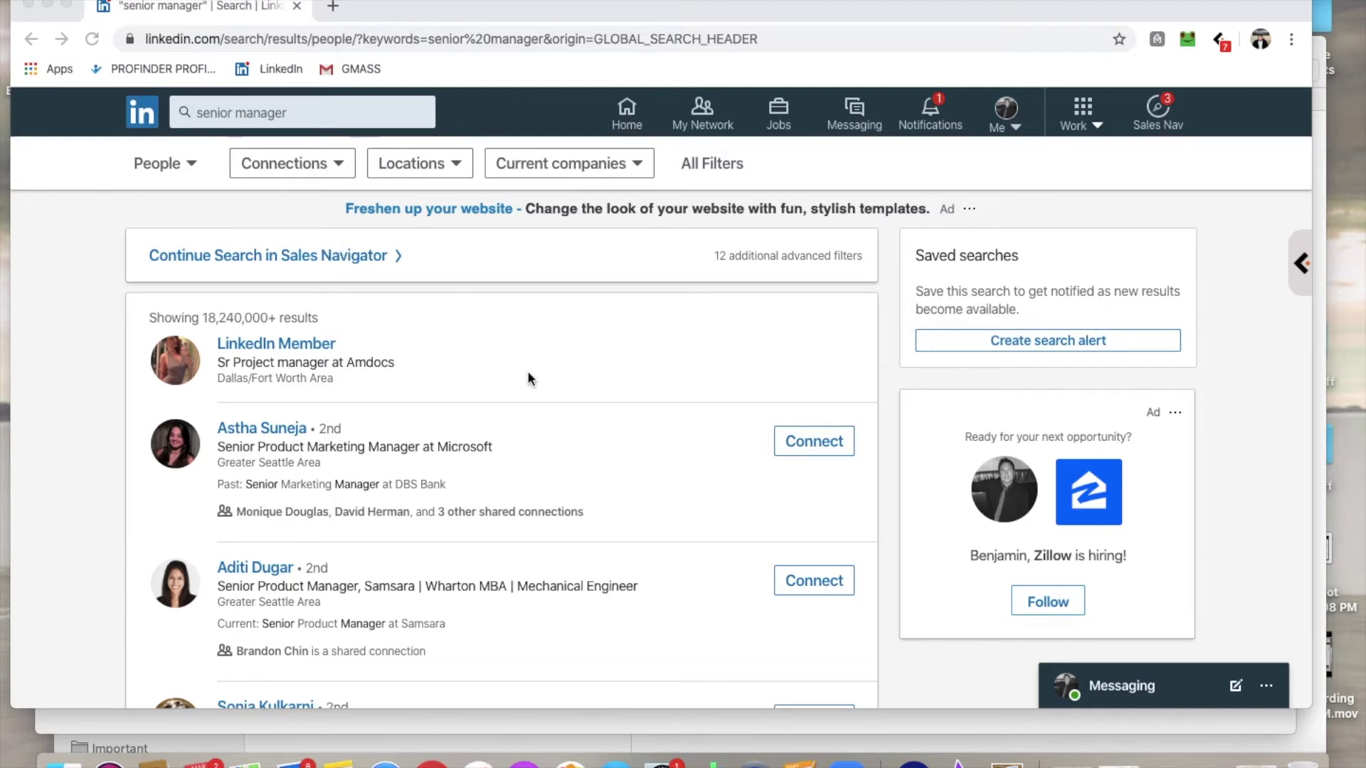
scroll(528, 372, "down", 1)
scroll(528, 373, "up", 1)
scroll(444, 345, "down", 1)
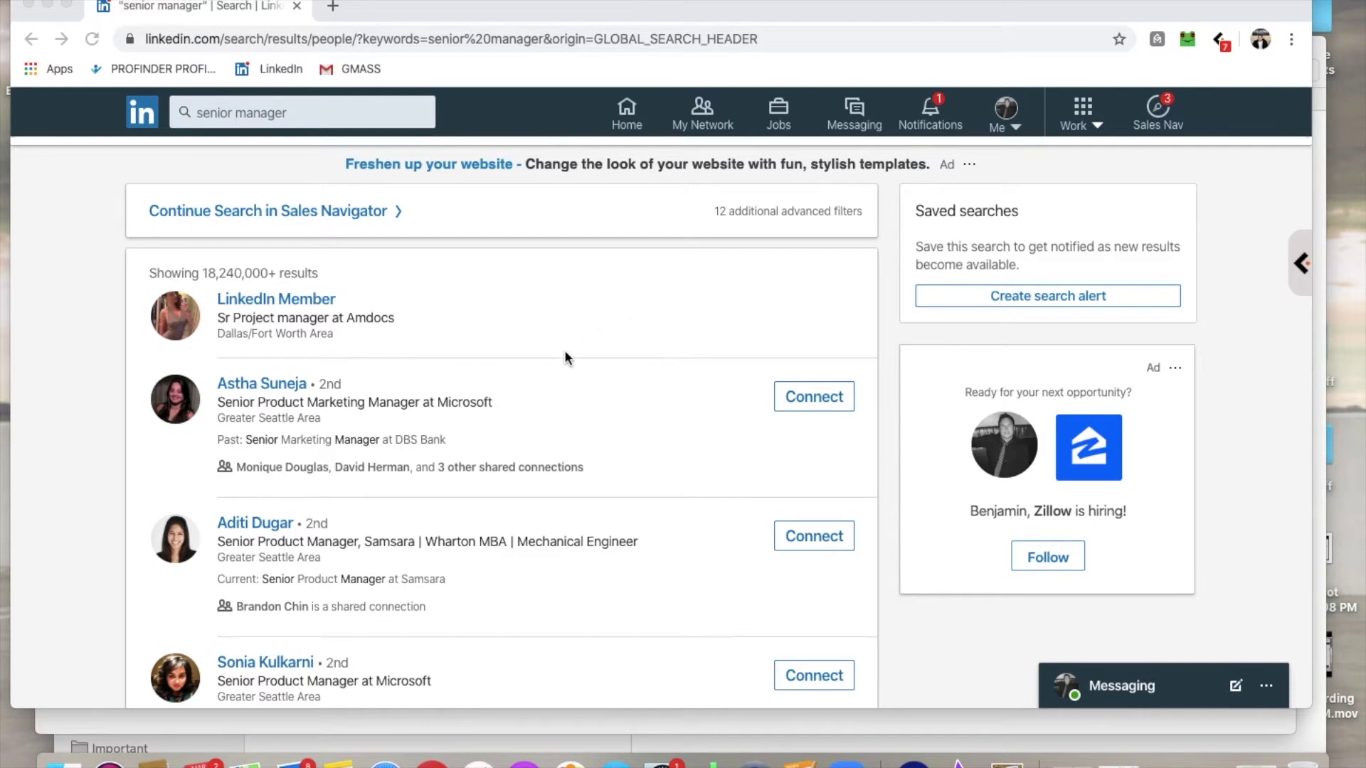
scroll(541, 404, "down", 3)
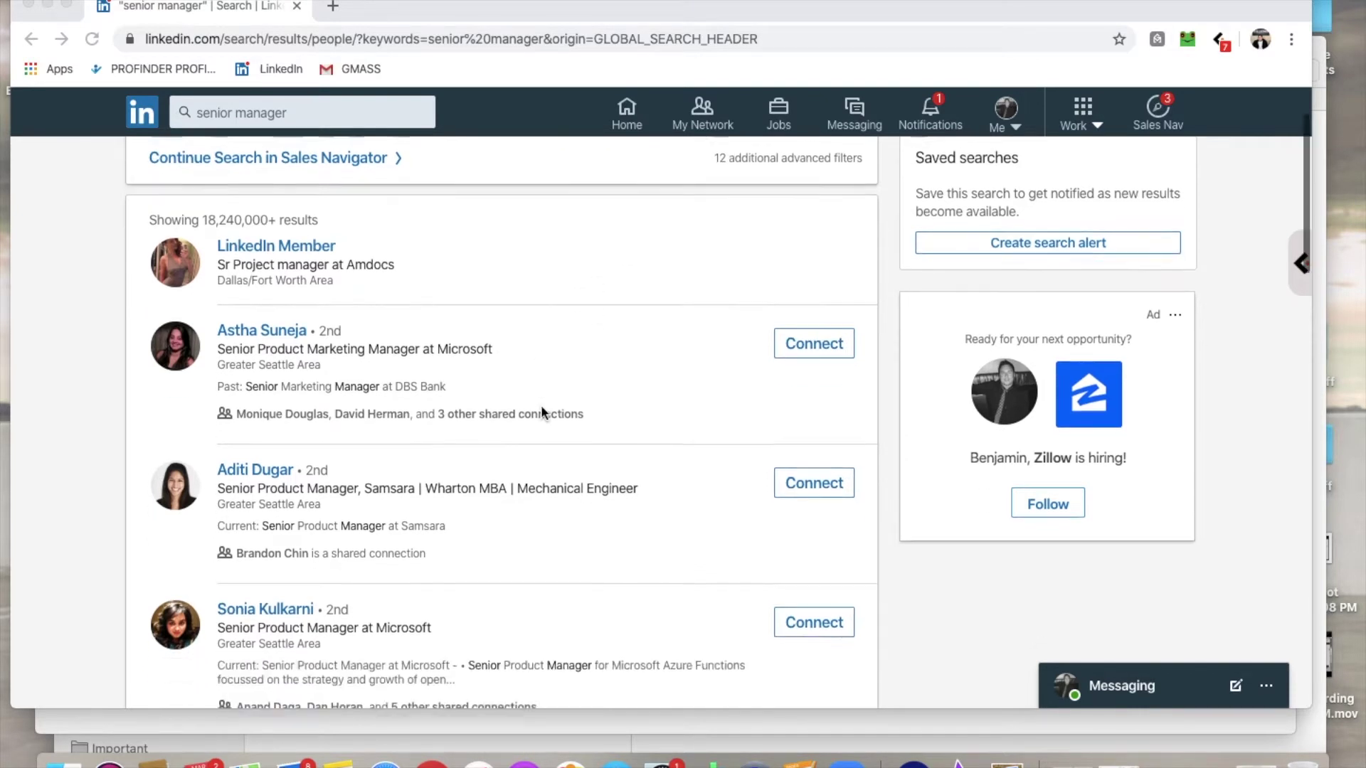
scroll(540, 409, "down", 5)
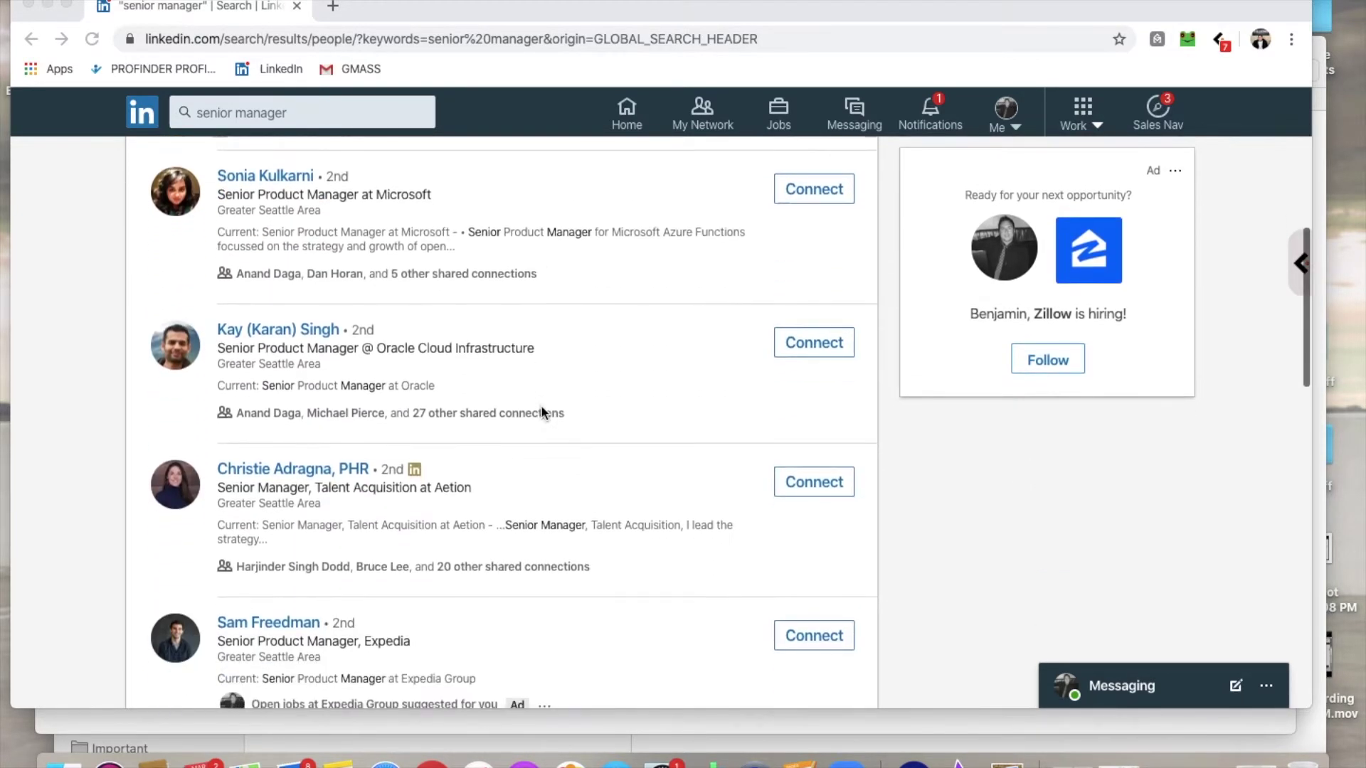
scroll(540, 409, "up", 5)
scroll(362, 422, "down", 1)
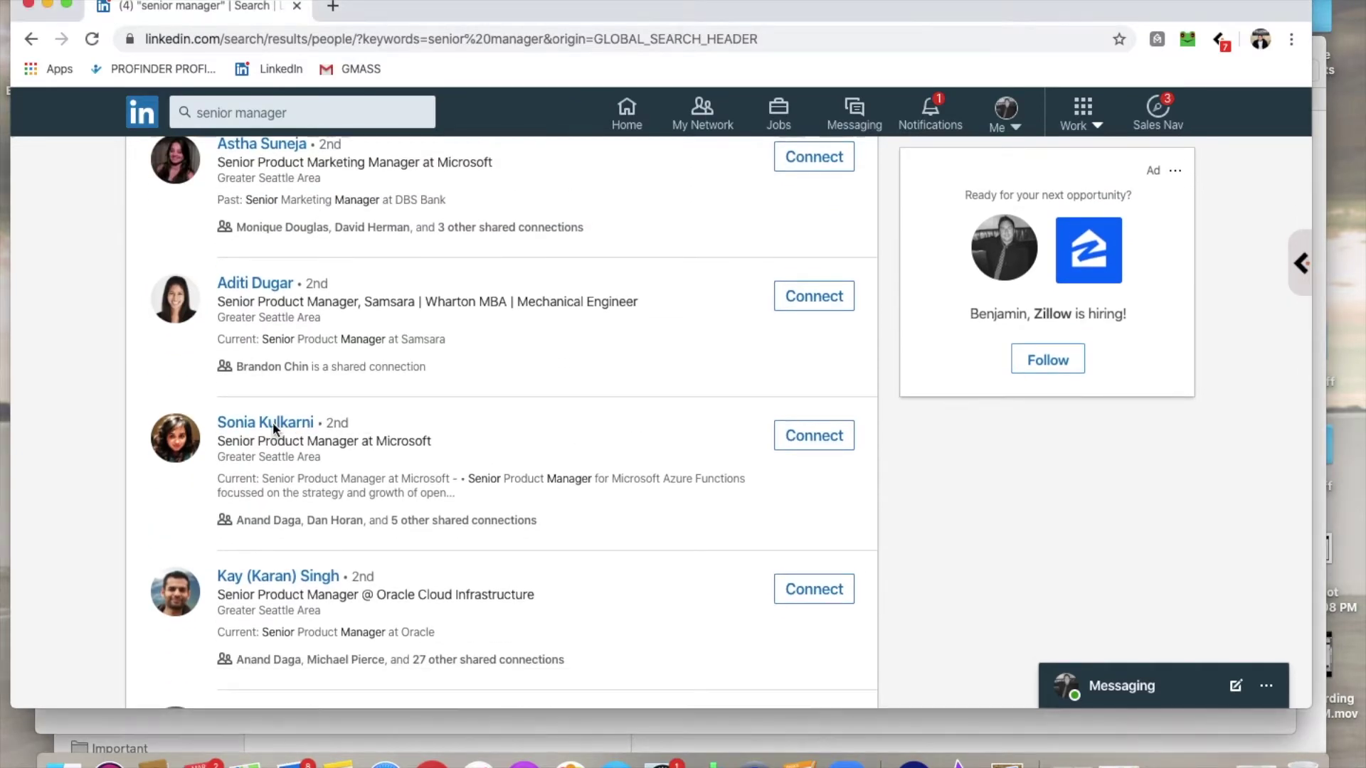
left_click(288, 423)
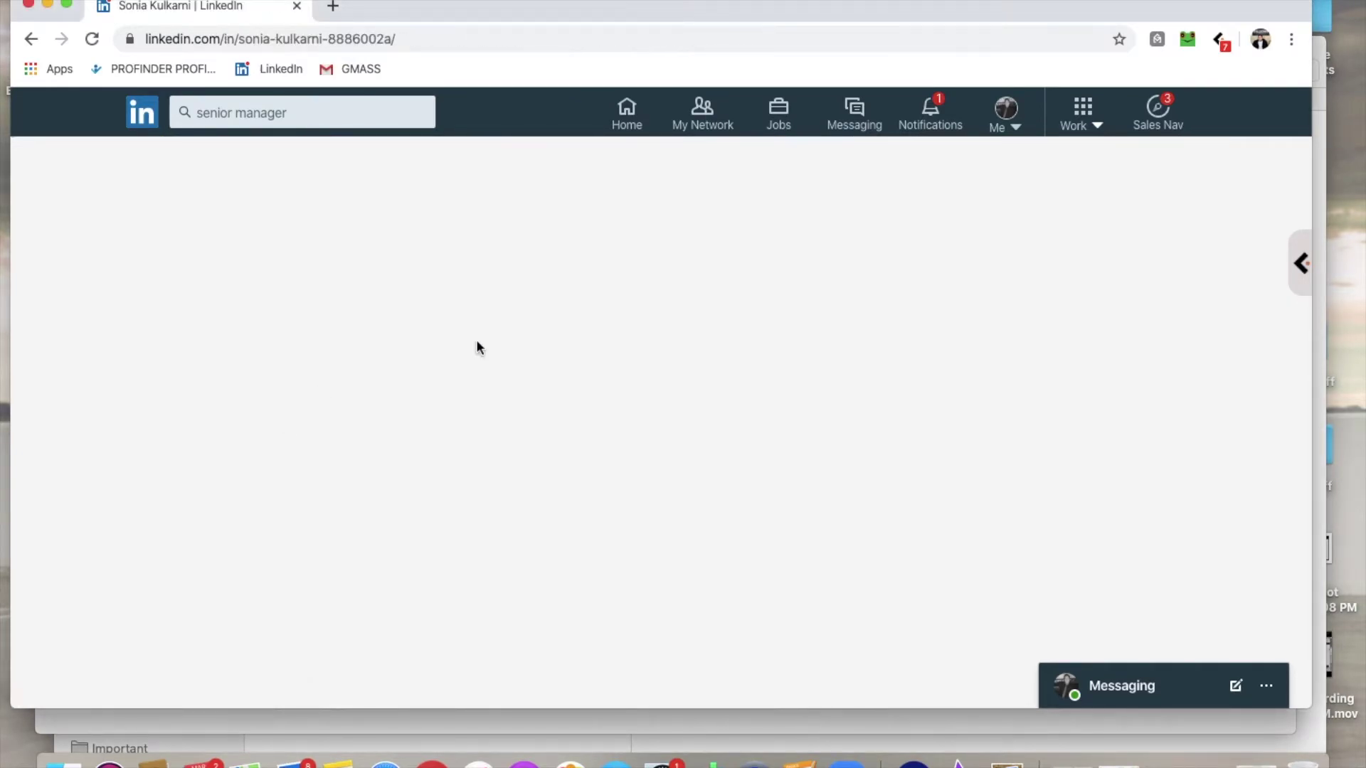
Step: Scroll through the loaded profile's header, Highlights and About sections, with 7 mutual connections
scroll(365, 434, "down", 3)
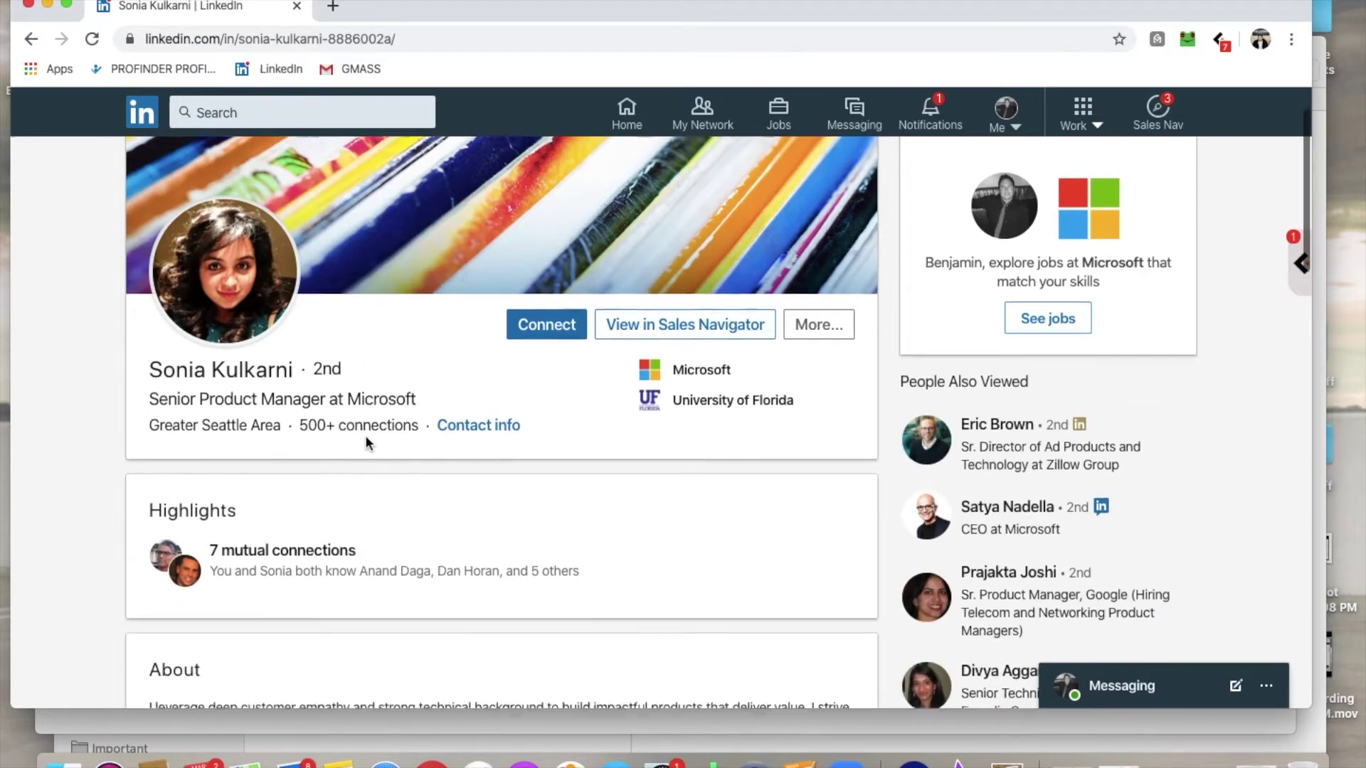
scroll(365, 444, "up", 1)
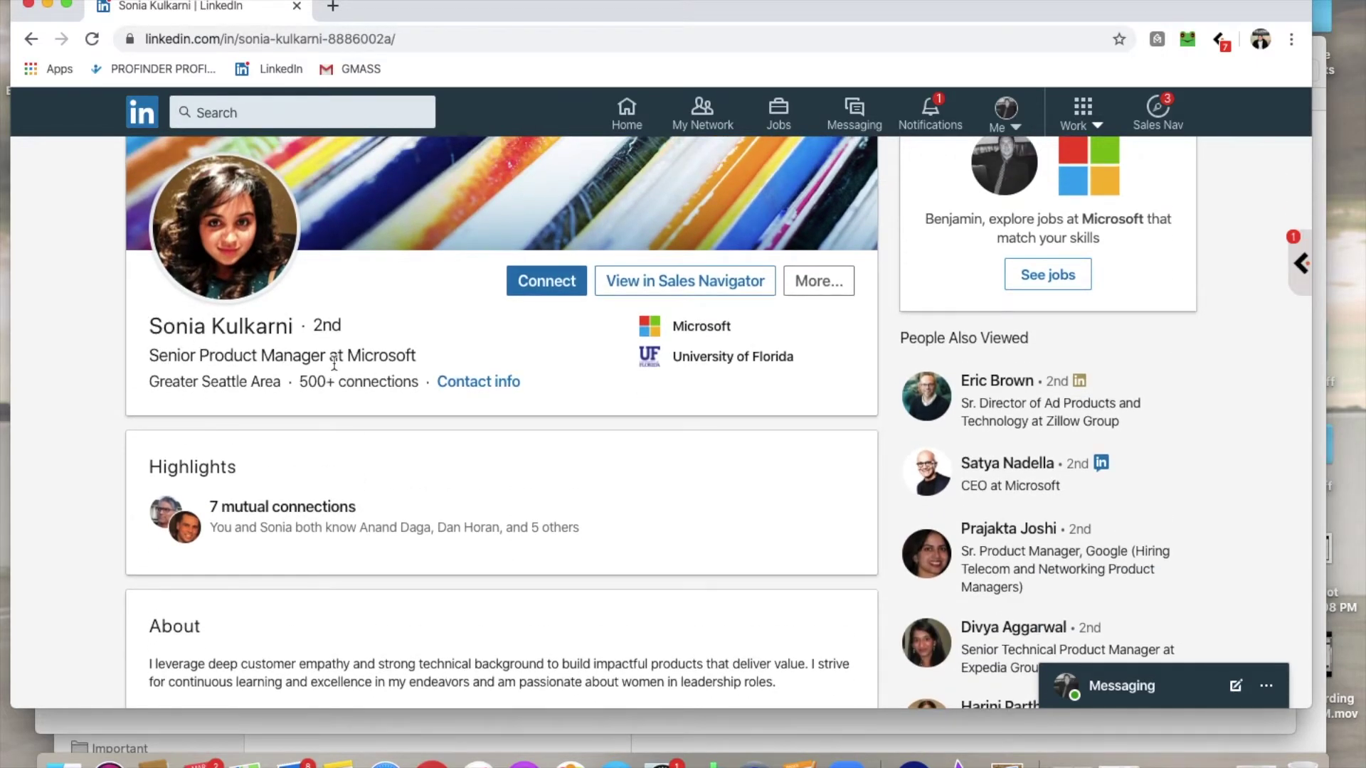
scroll(429, 352, "up", 3)
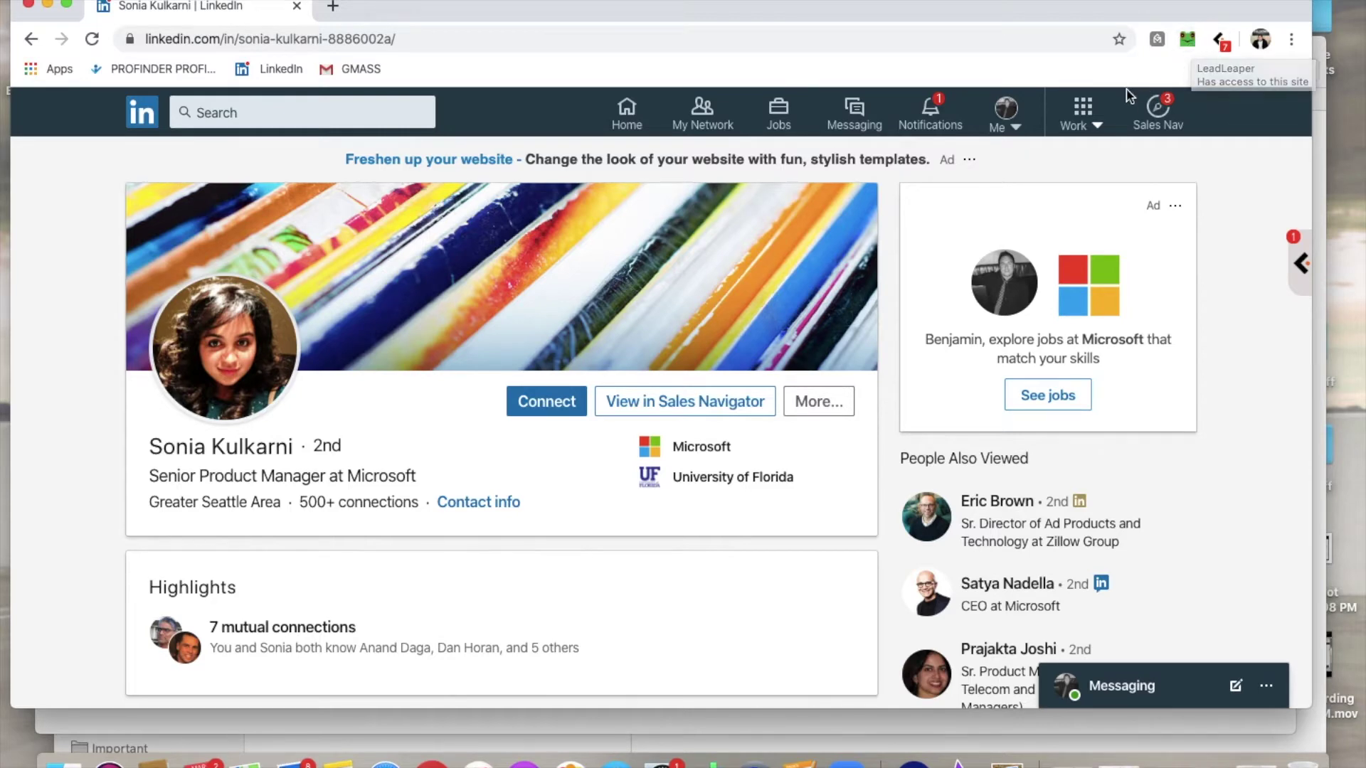
scroll(888, 194, "down", 5)
scroll(887, 193, "up", 3)
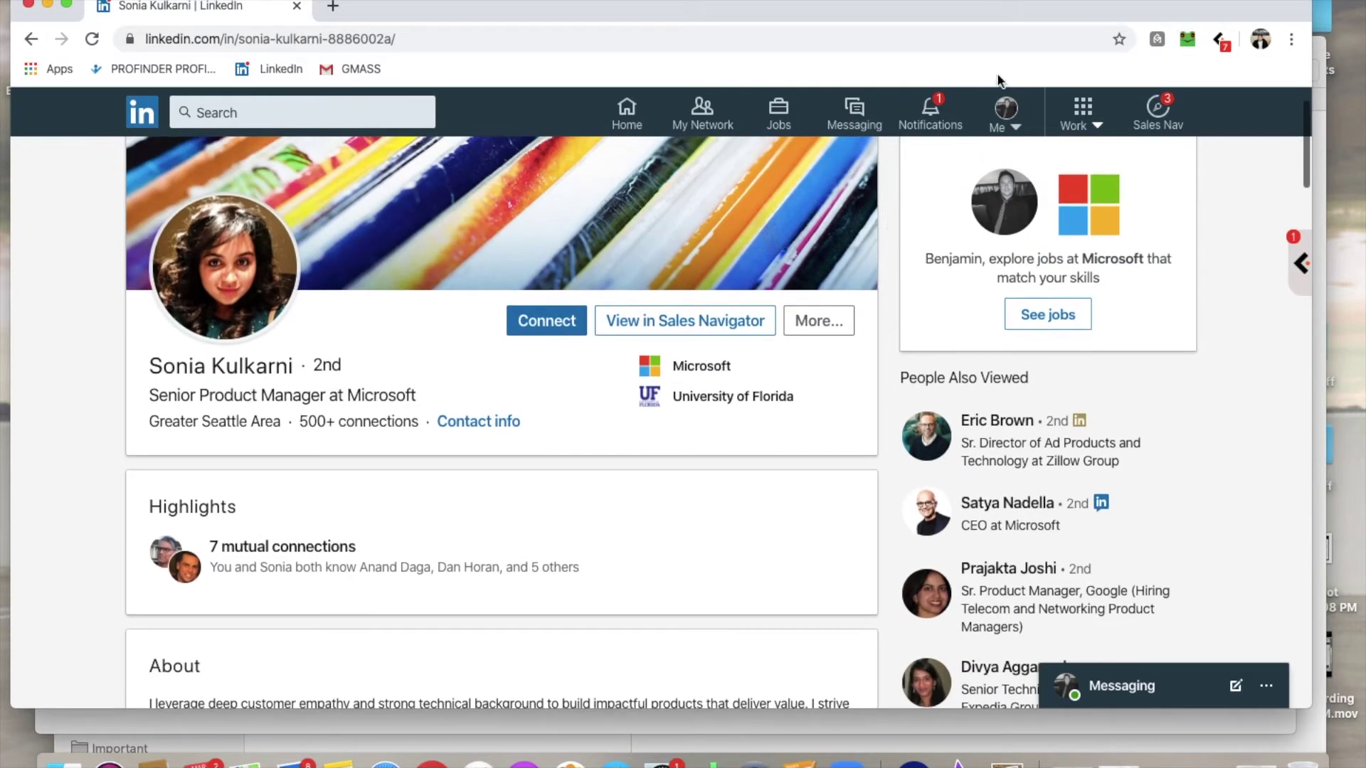
Step: Run a LeadLeaper lookup on the Microsoft manager, close it, and return to the search results
left_click(1190, 40)
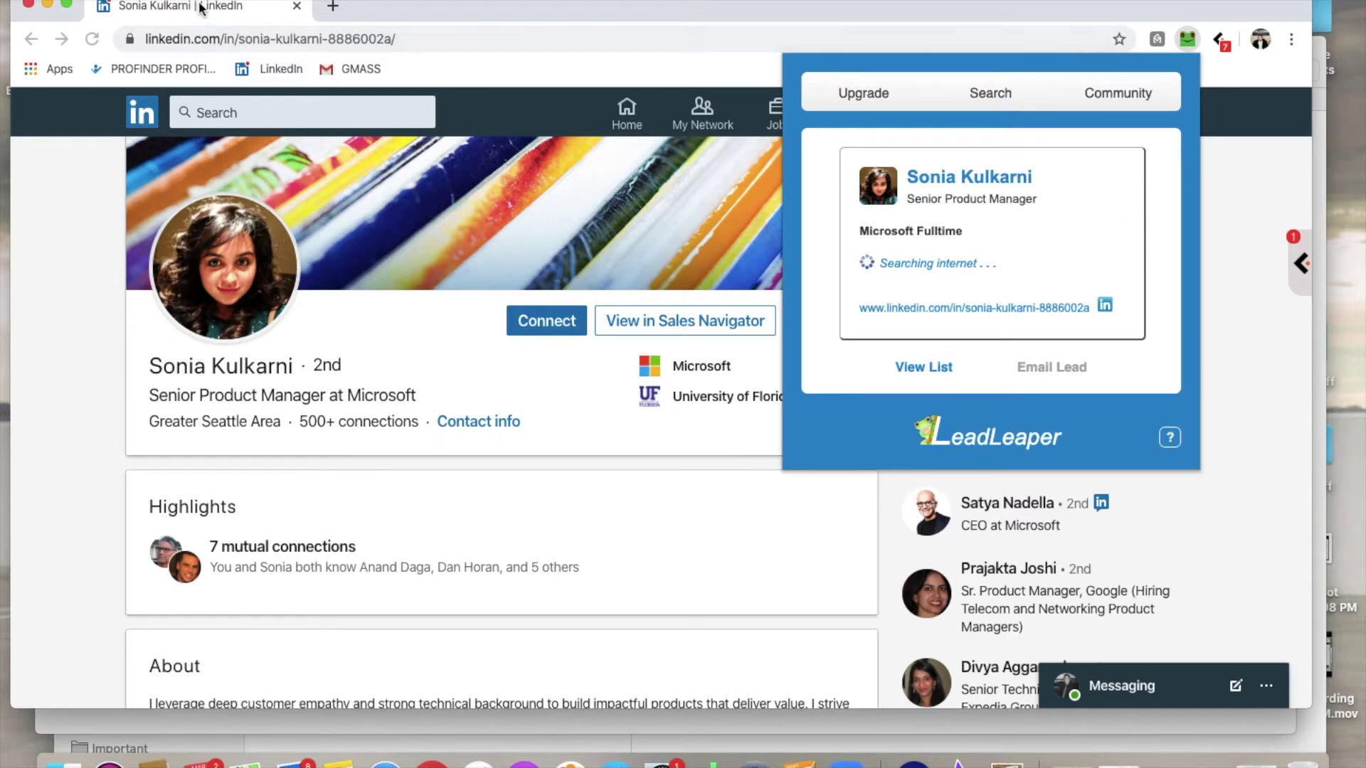
left_click(163, 12)
left_click(30, 38)
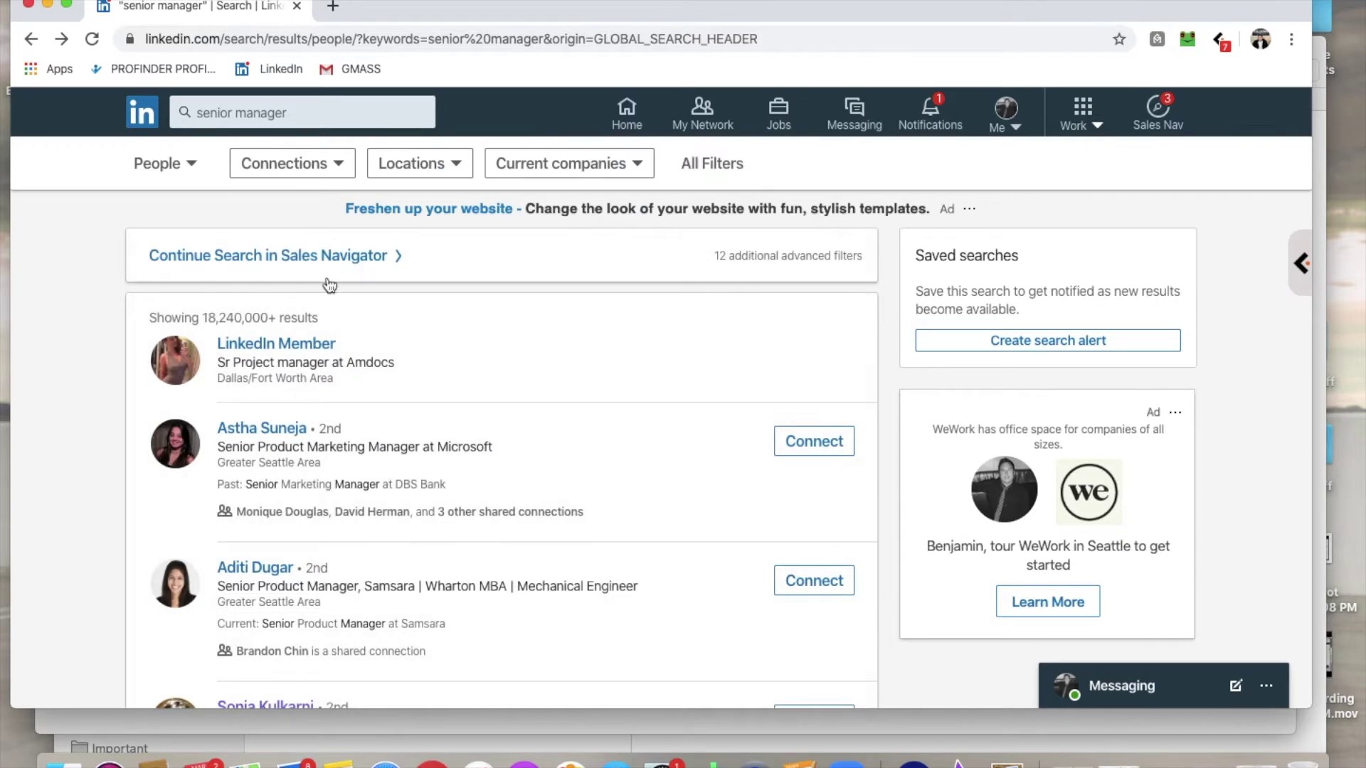
Step: Open the Aetion Talent Acquisition senior manager's profile from the results
scroll(356, 409, "down", 10)
scroll(359, 413, "down", 1)
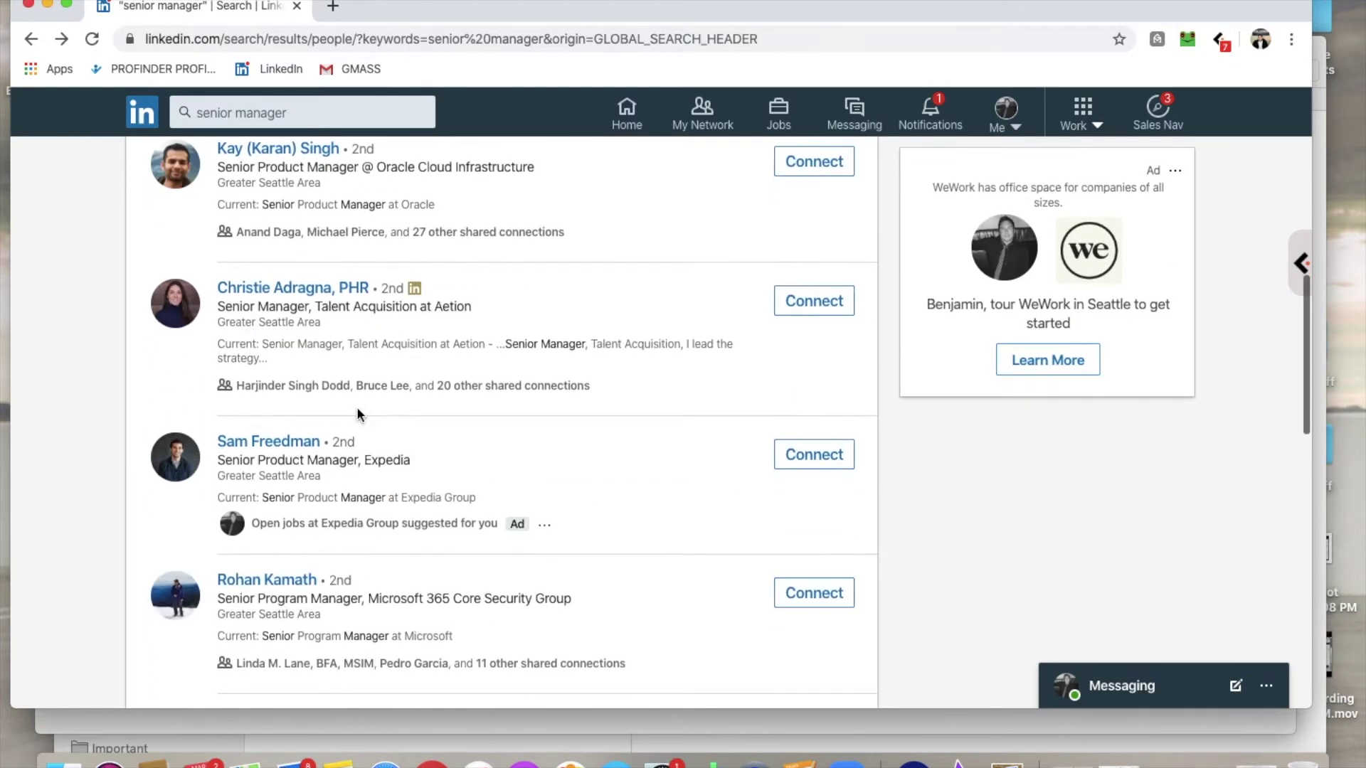
left_click(328, 289)
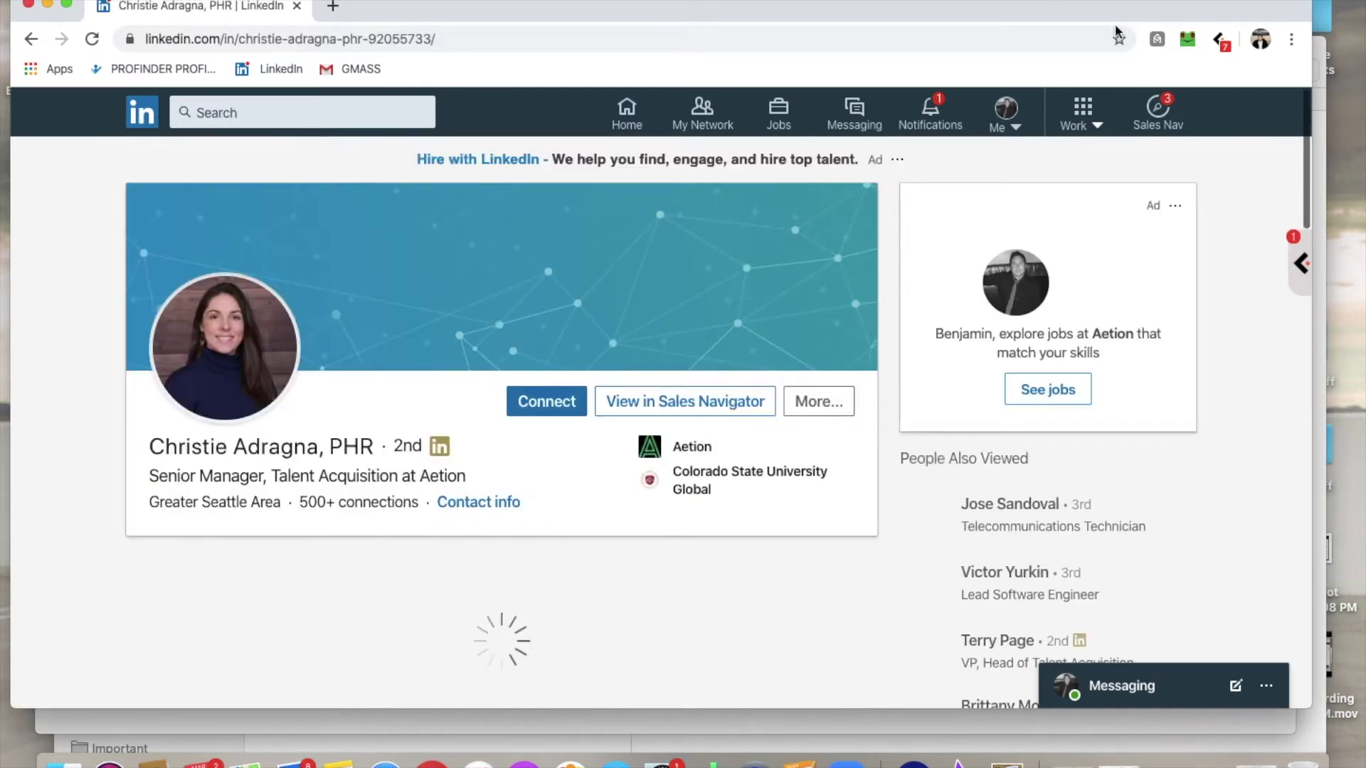
Step: Show her work email and phone in LeadLeaper, then close the lead card
left_click(1186, 40)
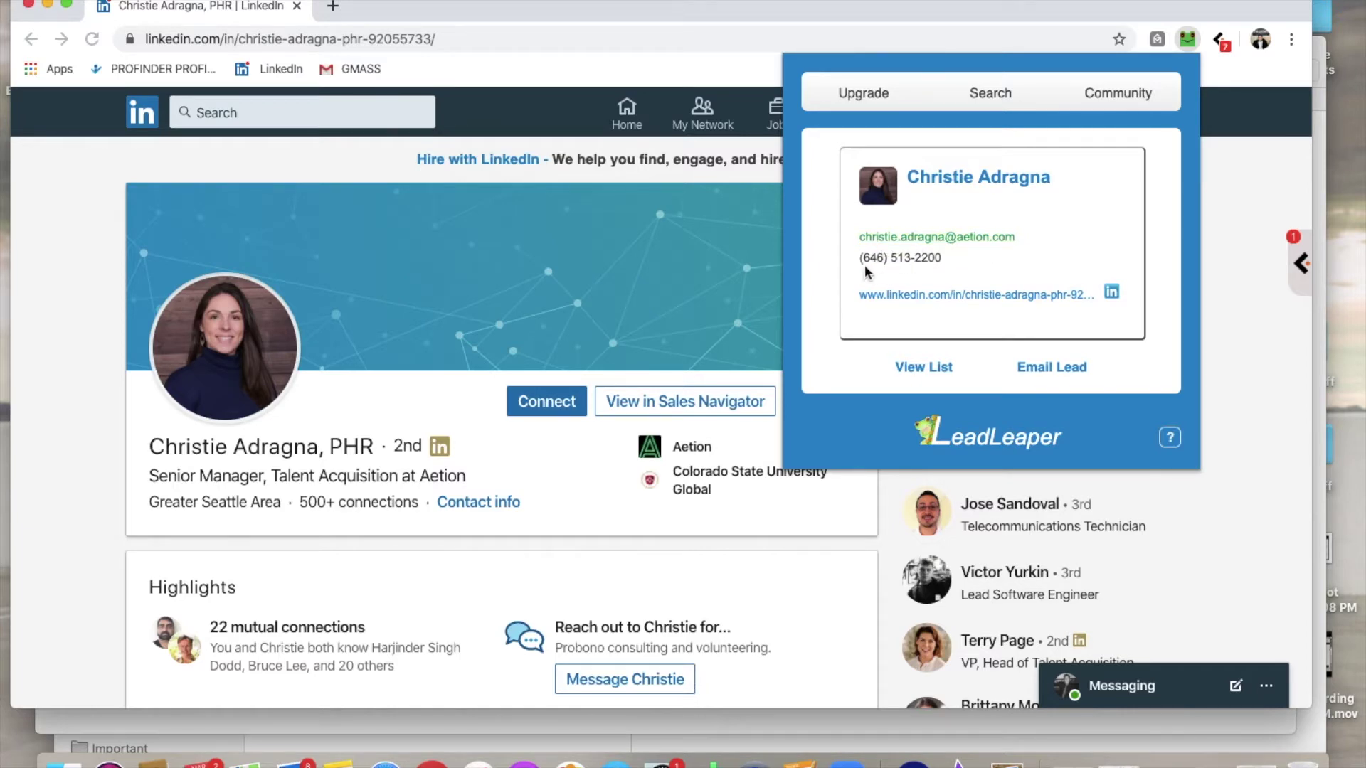
scroll(656, 364, "down", 15)
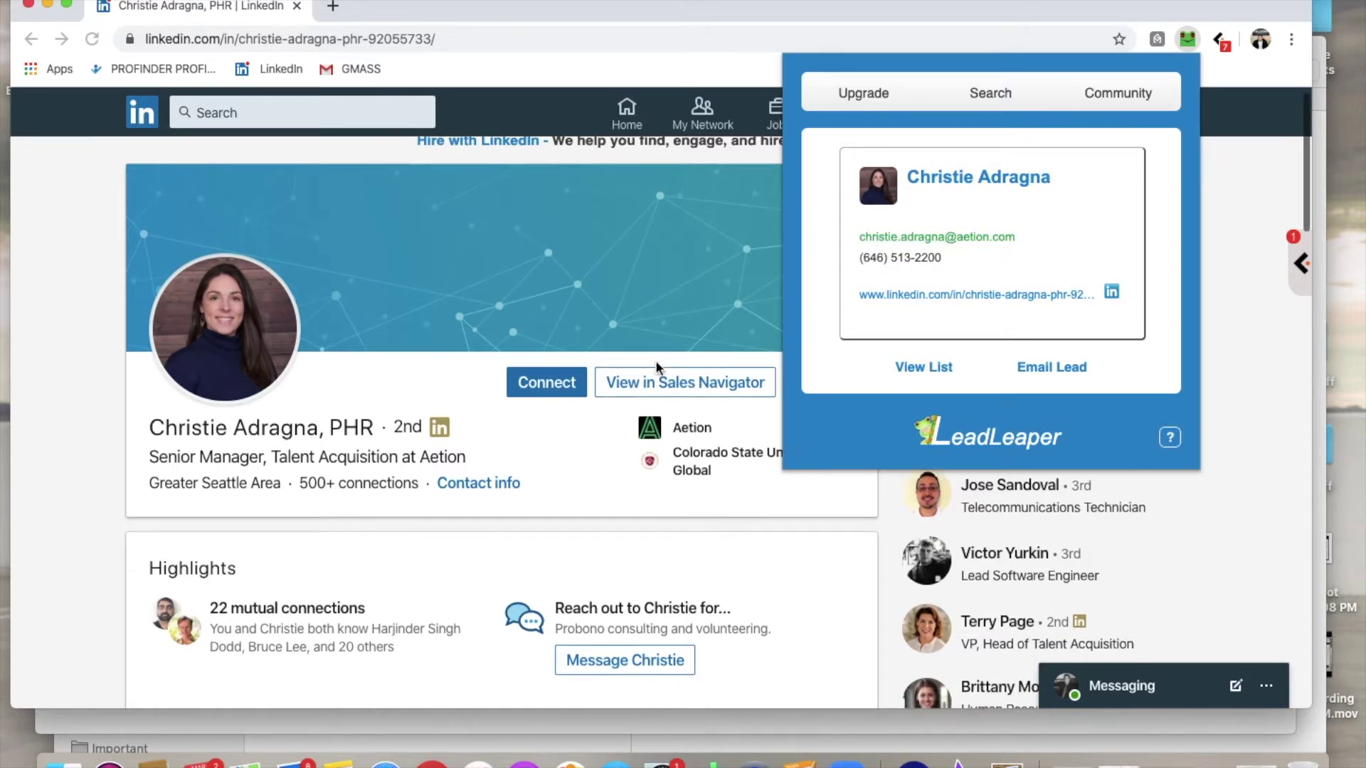
scroll(656, 360, "down", 5)
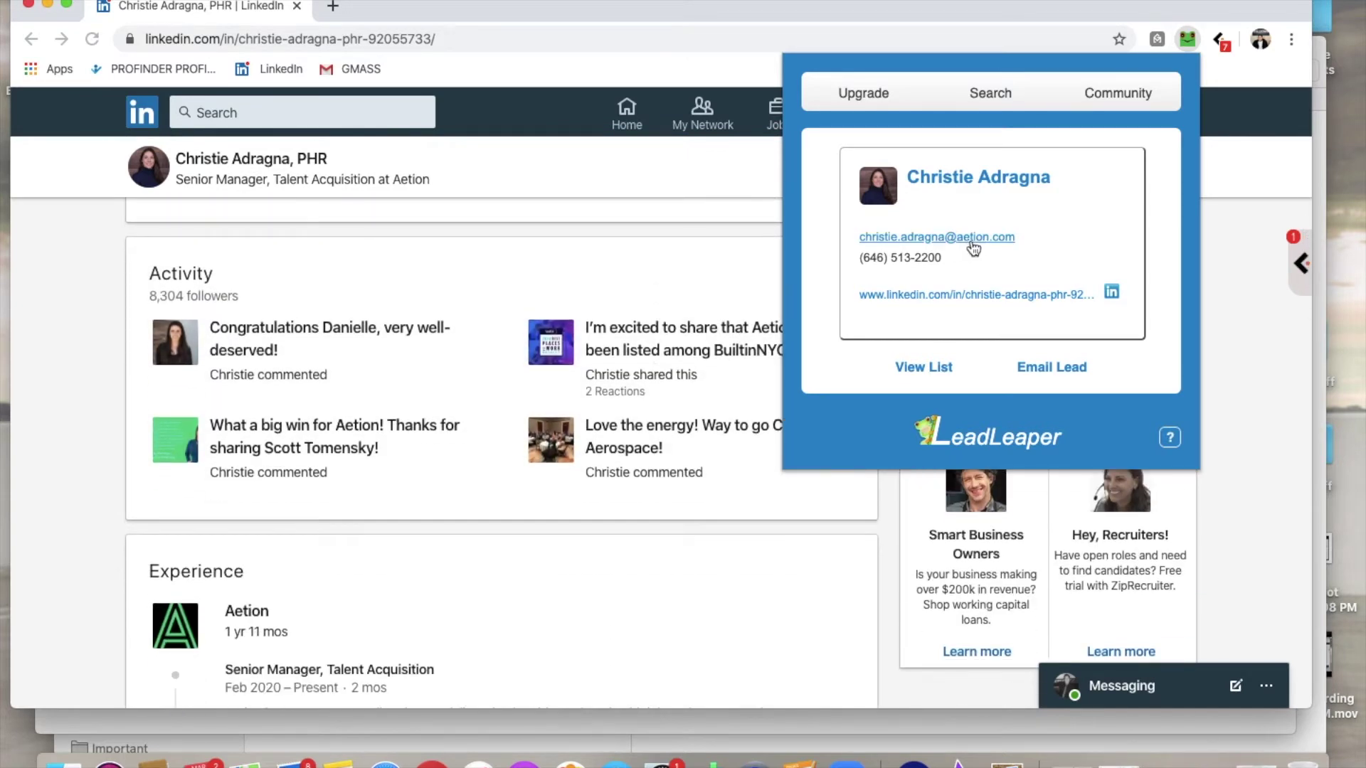
scroll(357, 467, "down", 3)
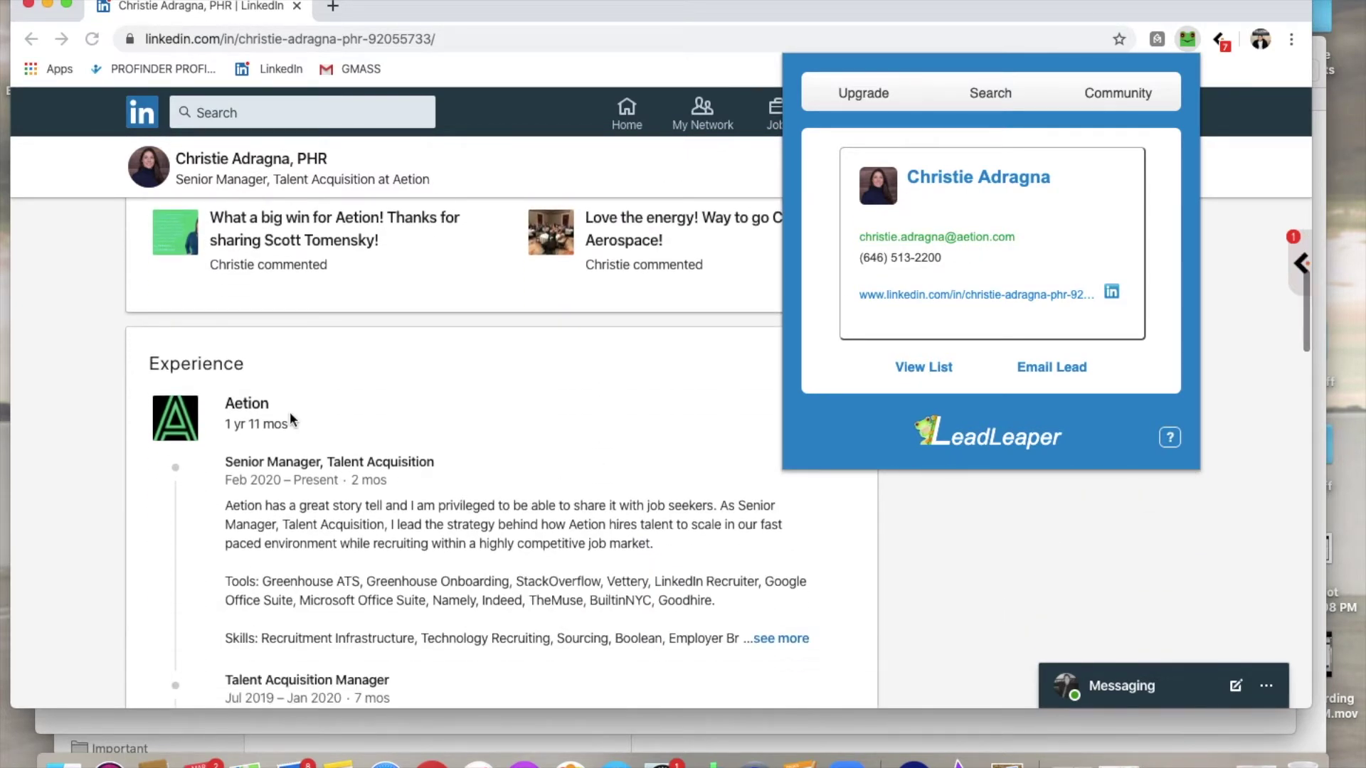
scroll(586, 373, "up", 5)
scroll(586, 372, "up", 10)
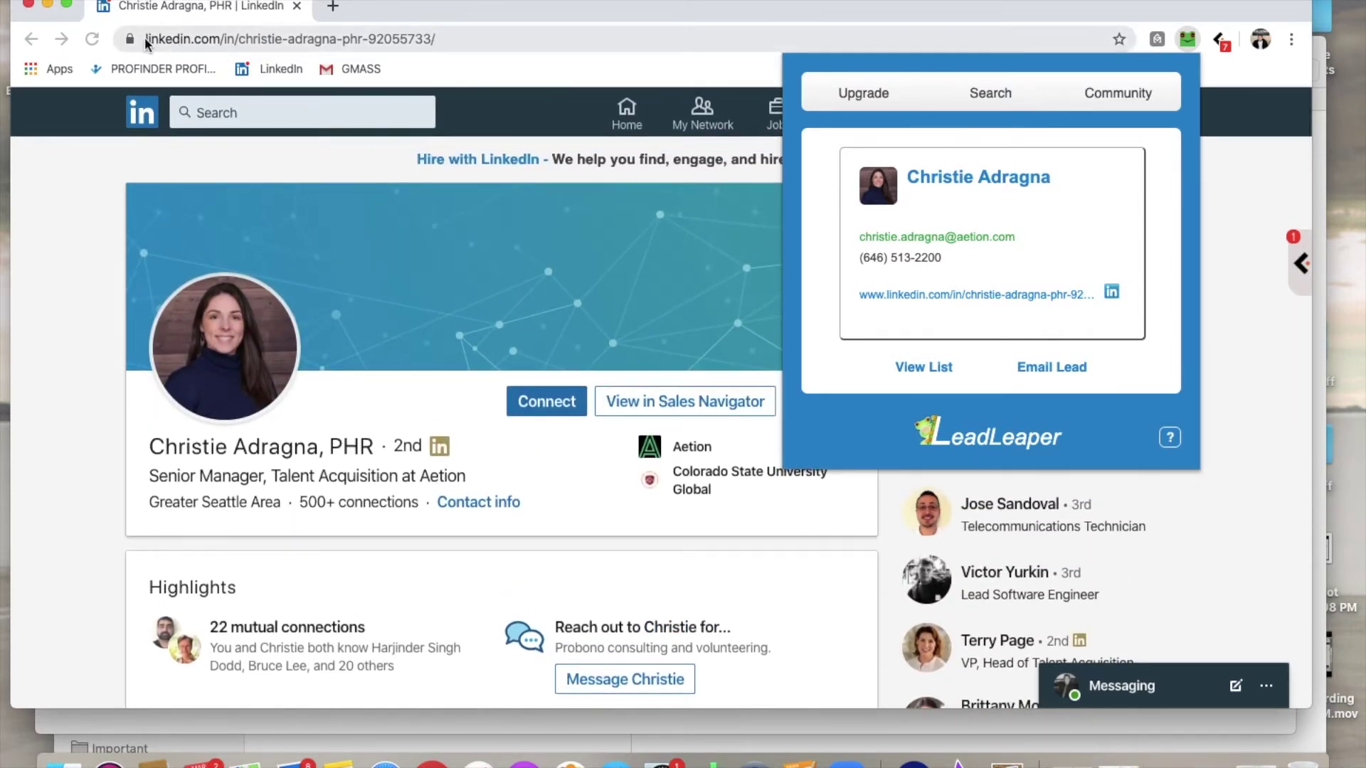
left_click(1236, 82)
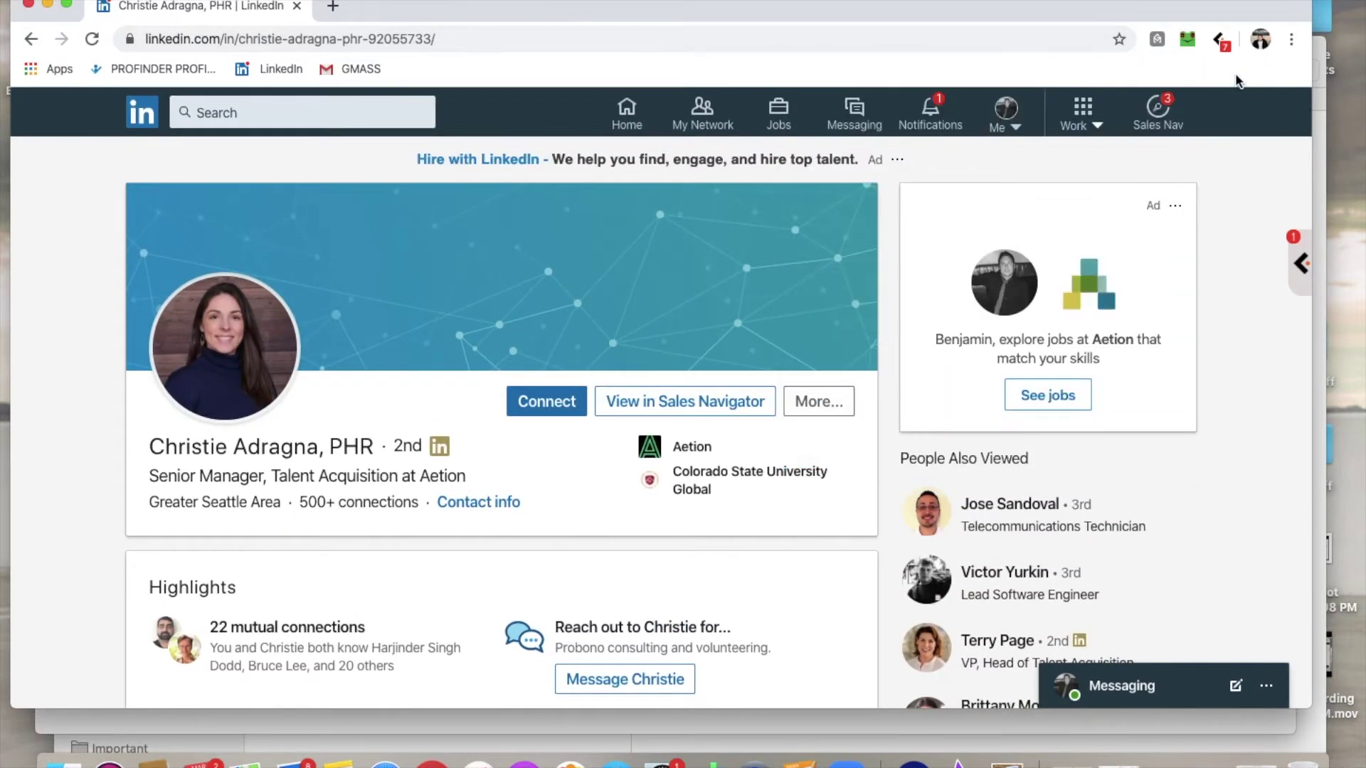
Step: Reveal the Aetion manager's personal email and four phone numbers in Swordfish, then close it
left_click(1219, 42)
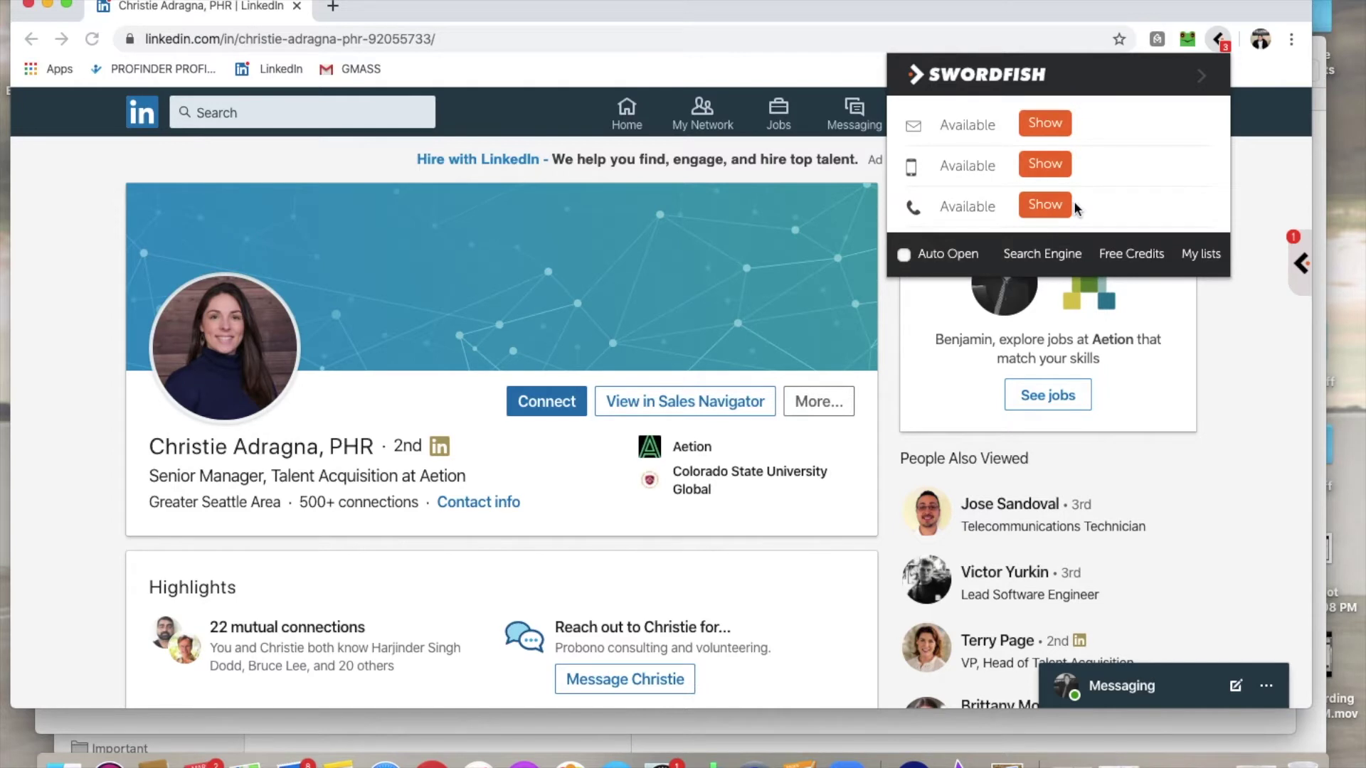
left_click(1043, 125)
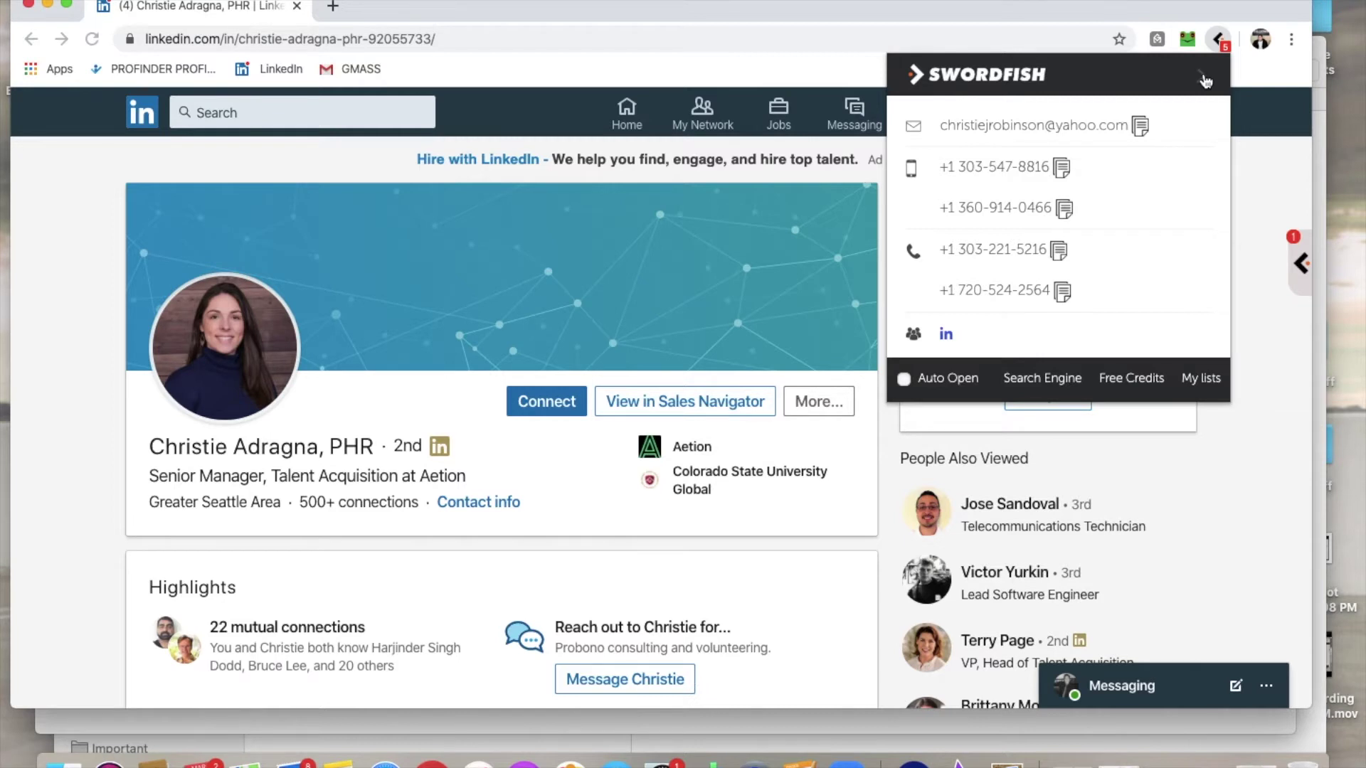
left_click(1249, 140)
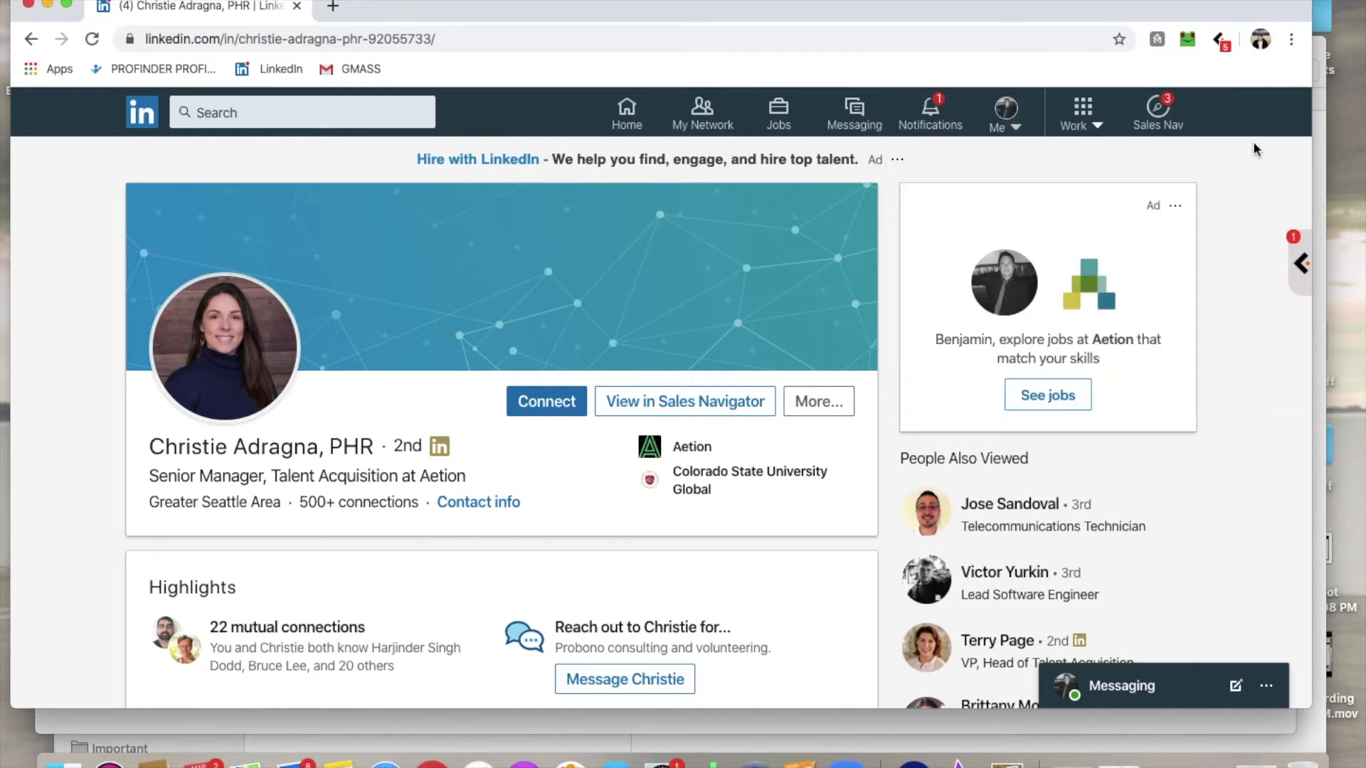
left_click(31, 40)
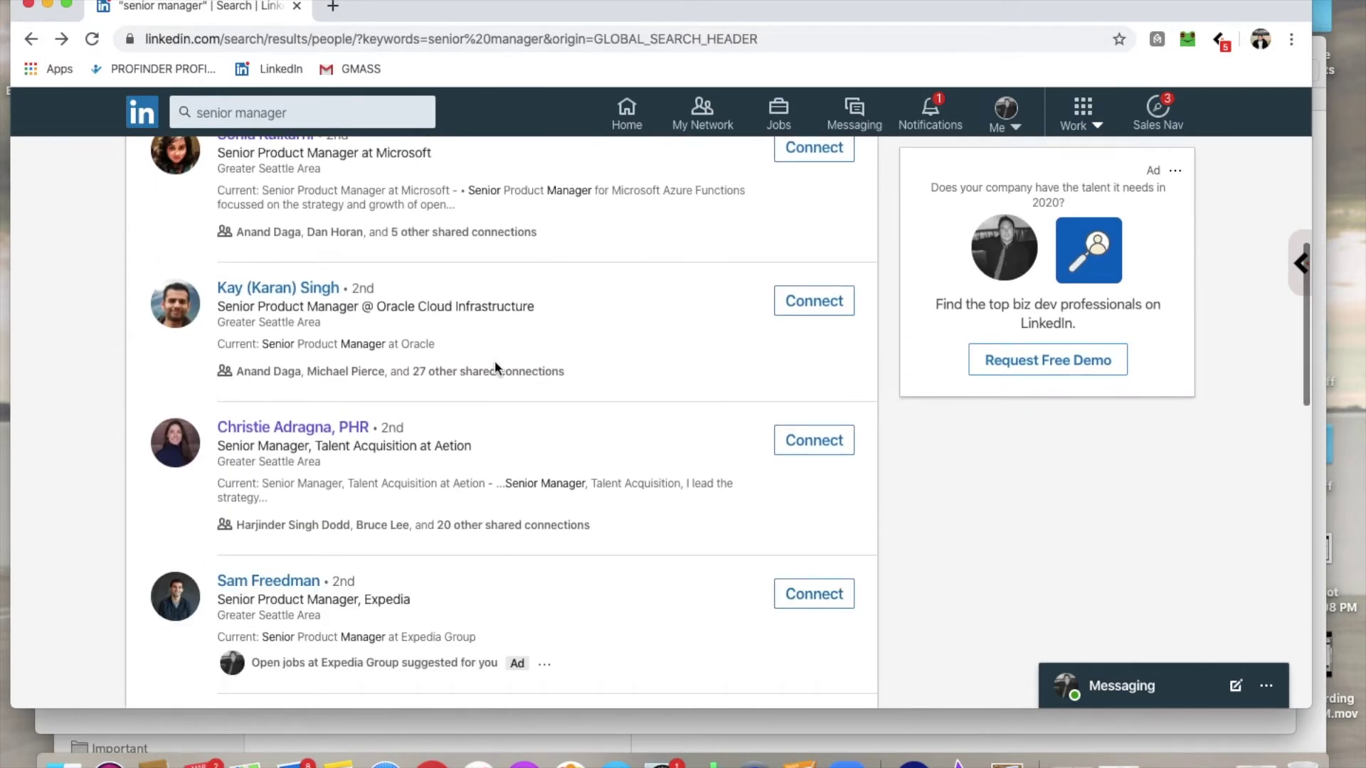
scroll(493, 359, "down", 3)
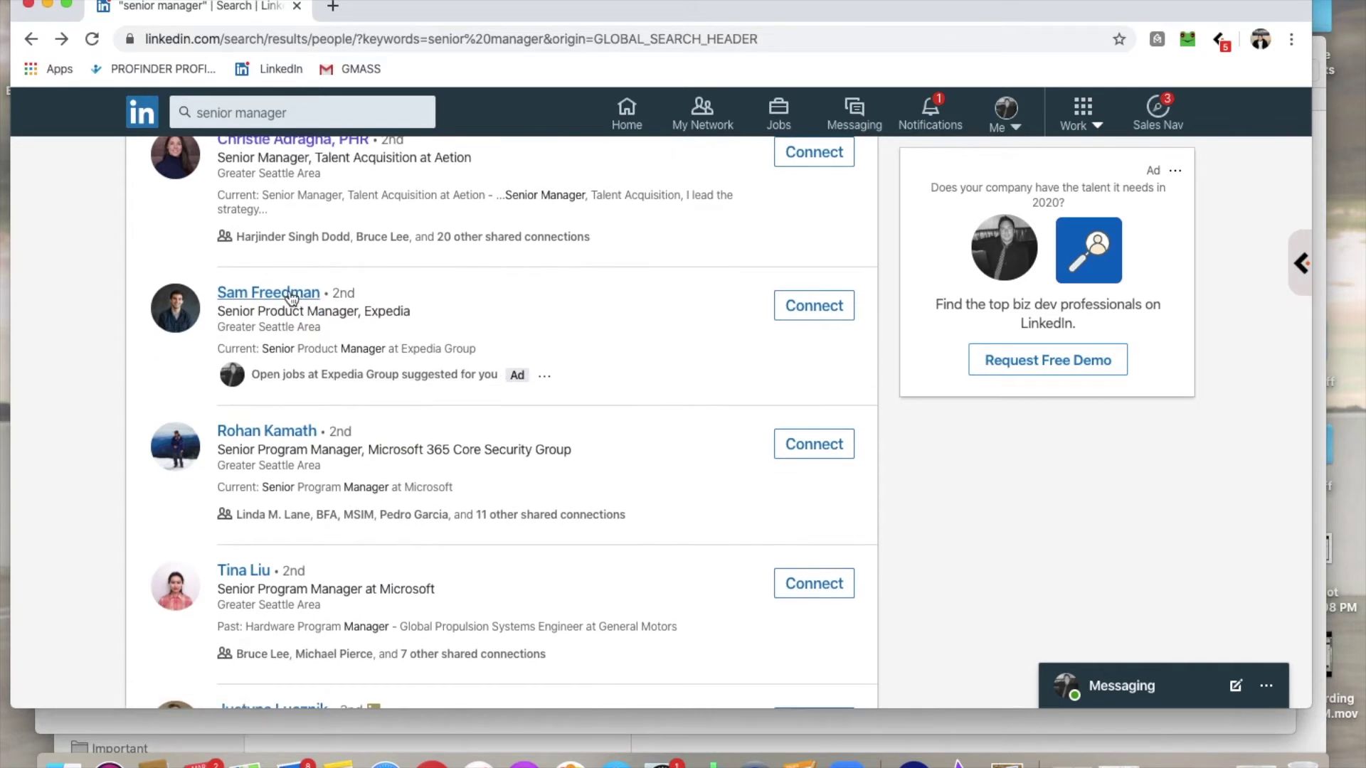
left_click(288, 295)
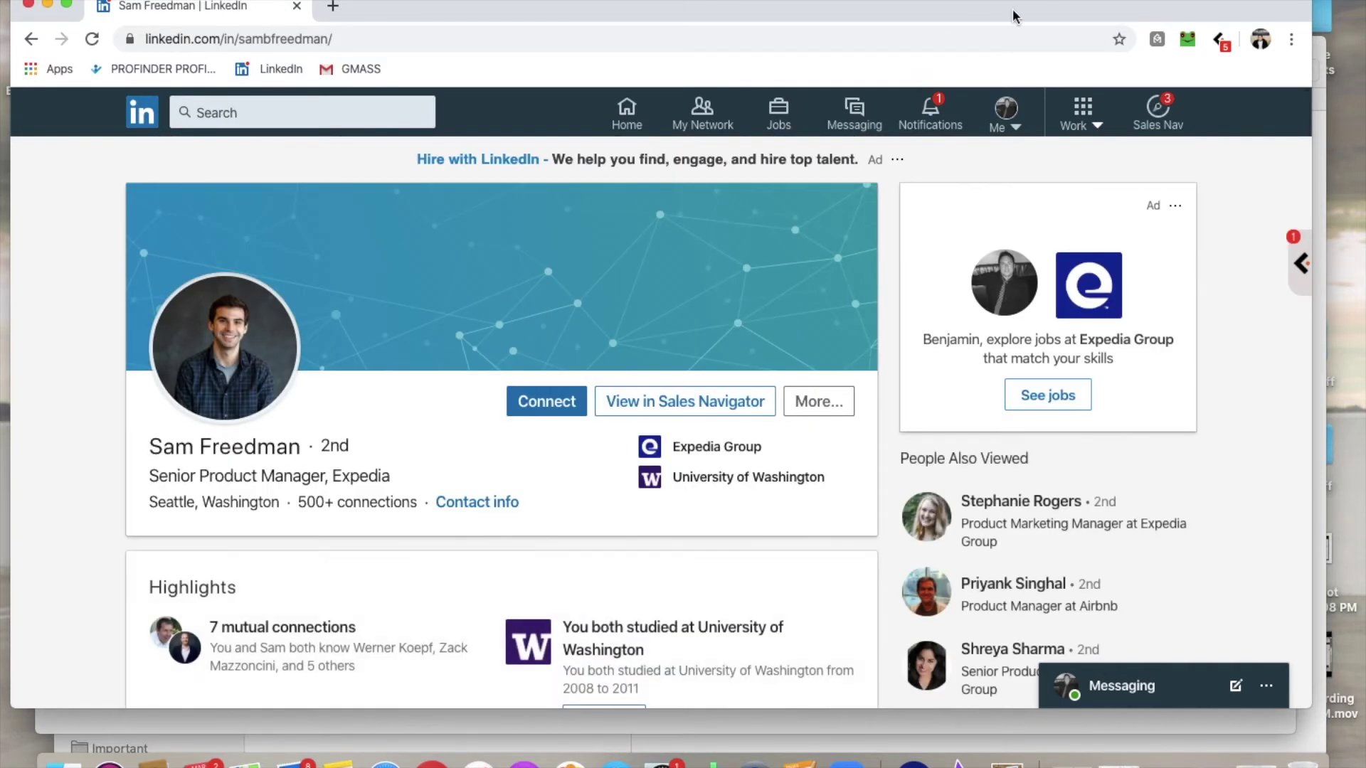
Step: Run a LeadLeaper lookup on the Expedia manager, then start a Swordfish lookup
left_click(1187, 41)
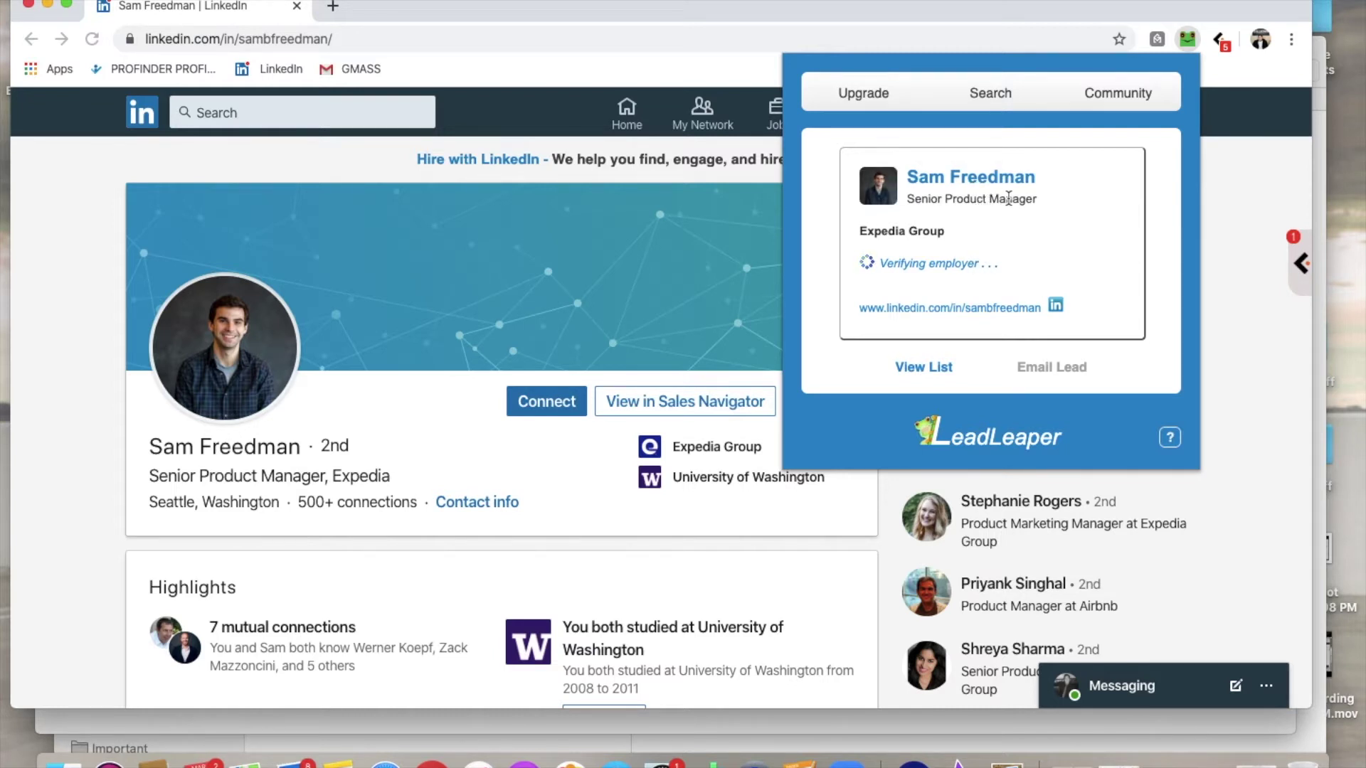
scroll(451, 544, "down", 5)
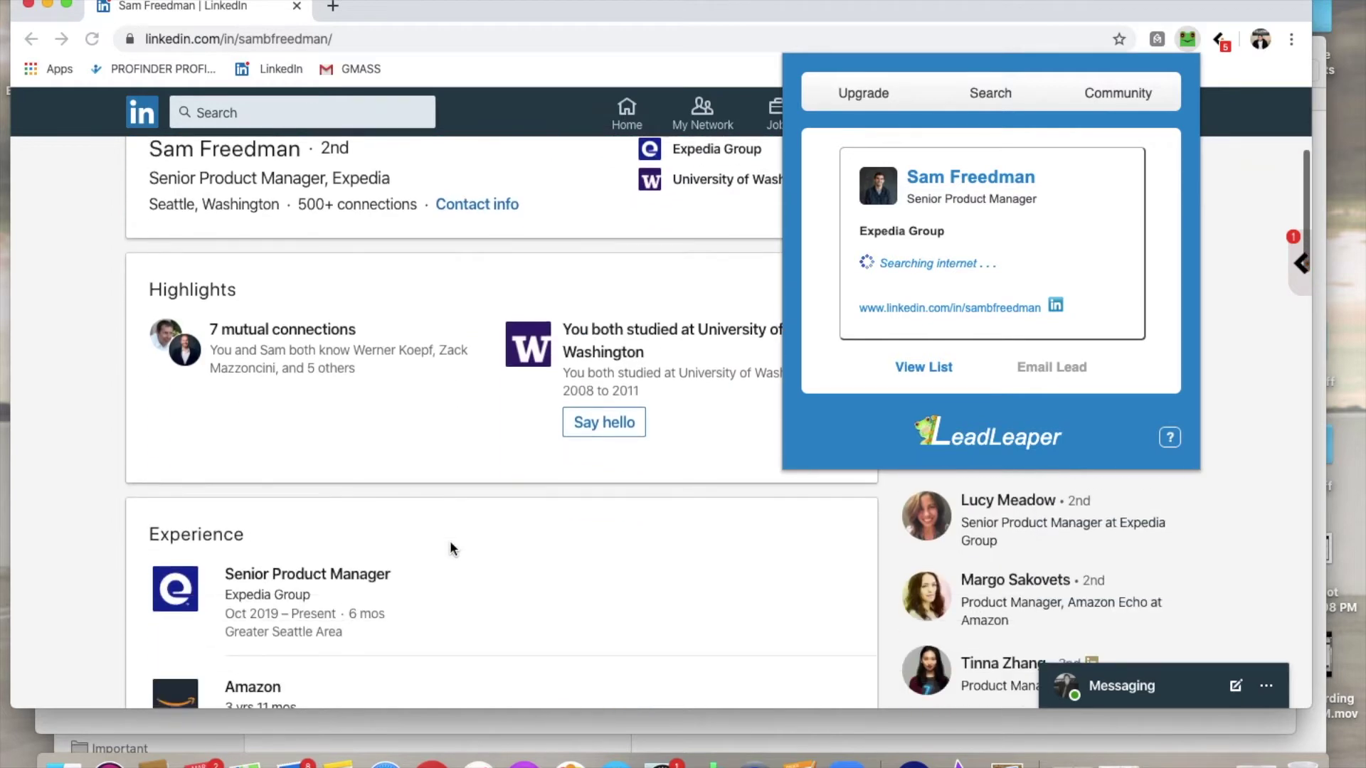
scroll(451, 544, "up", 2)
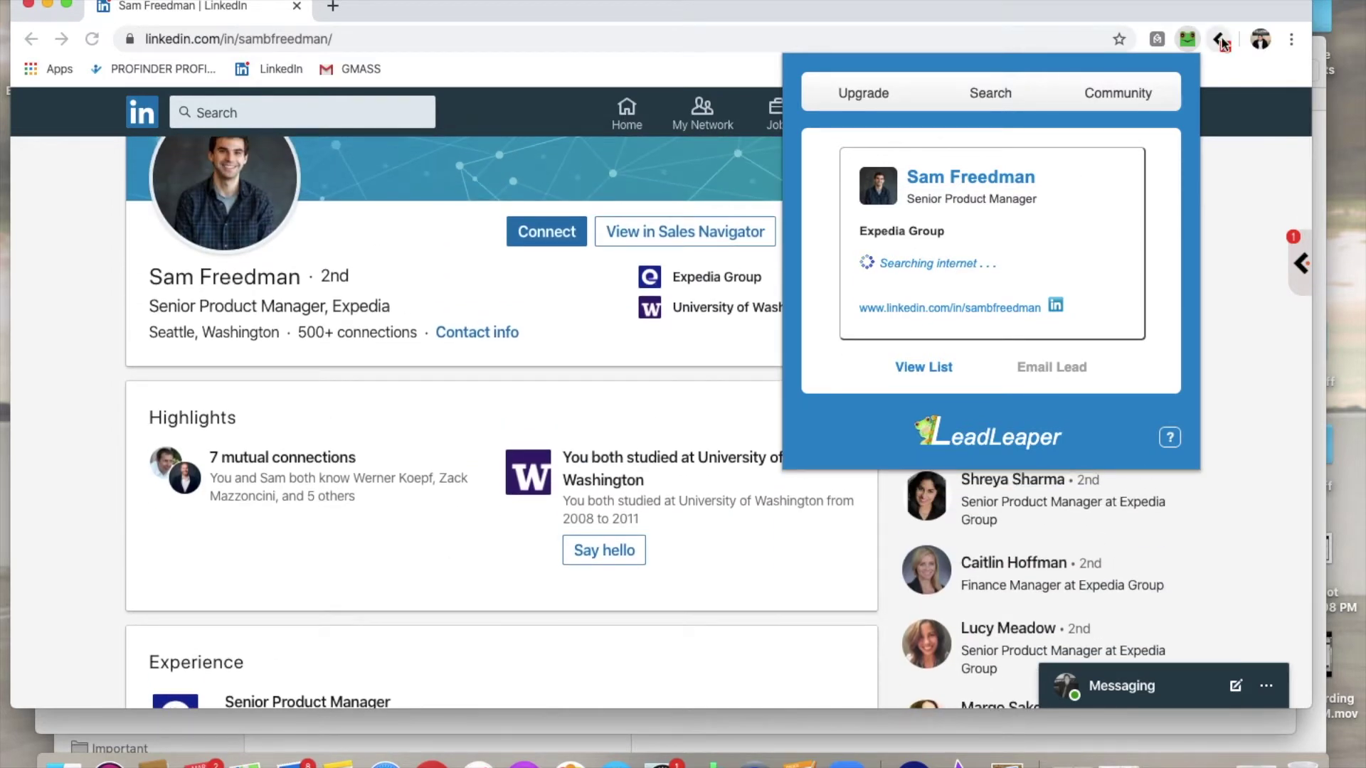
left_click(1220, 41)
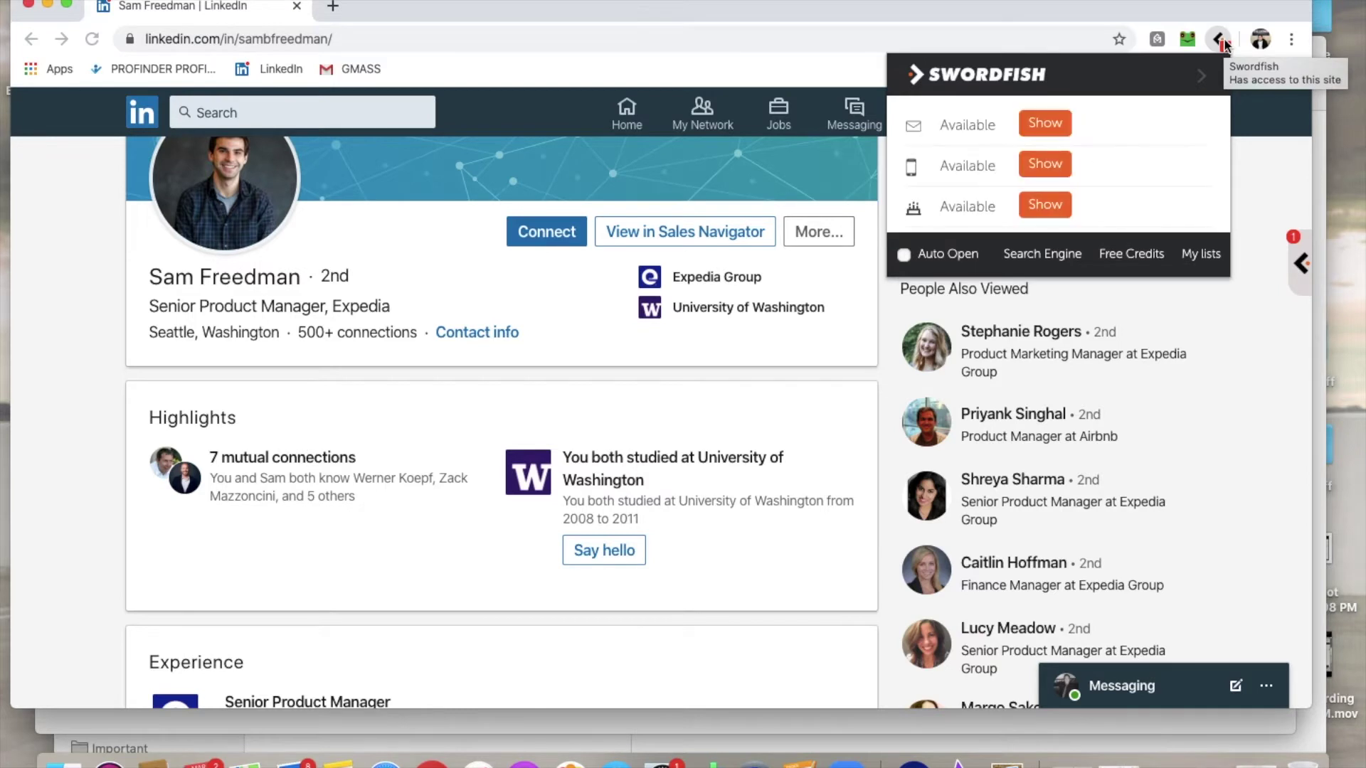
Step: Show the Expedia manager's three email addresses and mobile number in Swordfish
left_click(1036, 124)
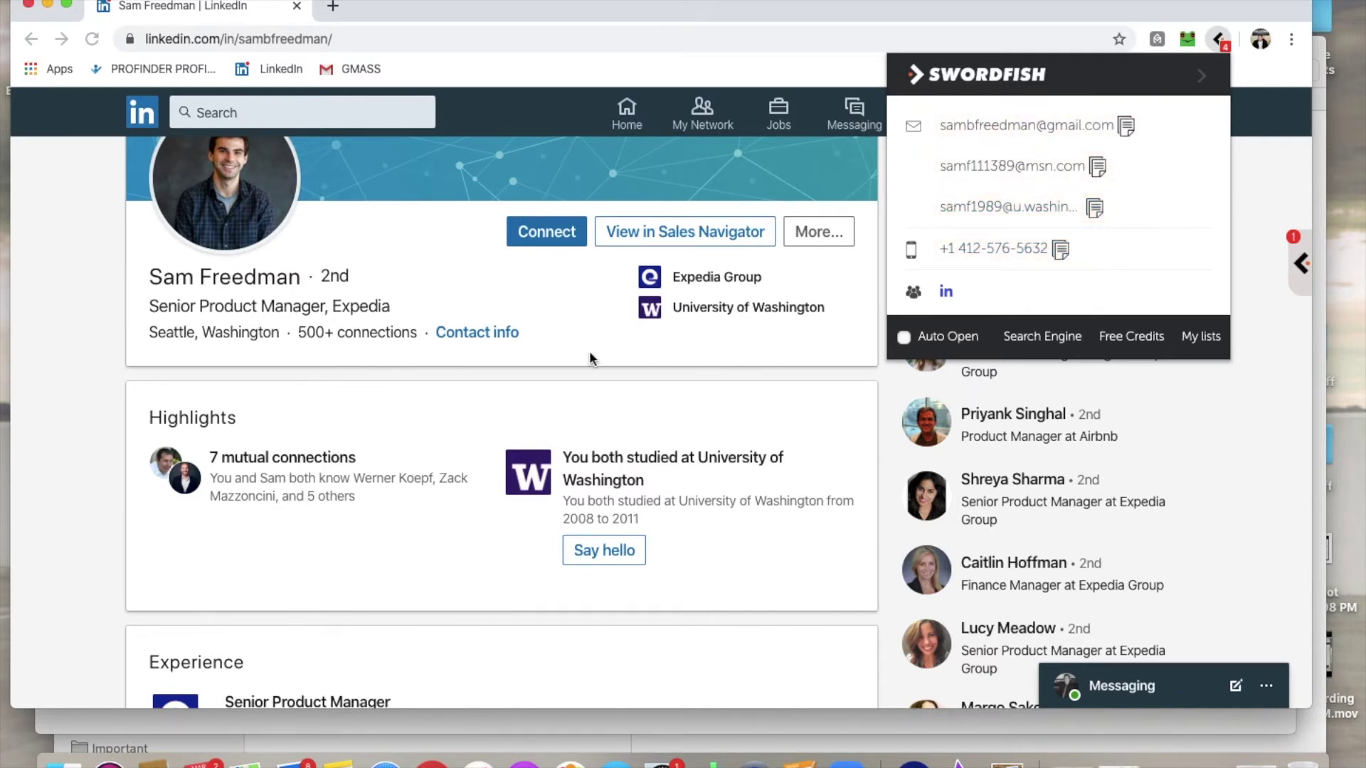
Step: Get the Expedia manager's work email from LeadLeaper and close its contact card
left_click(691, 384)
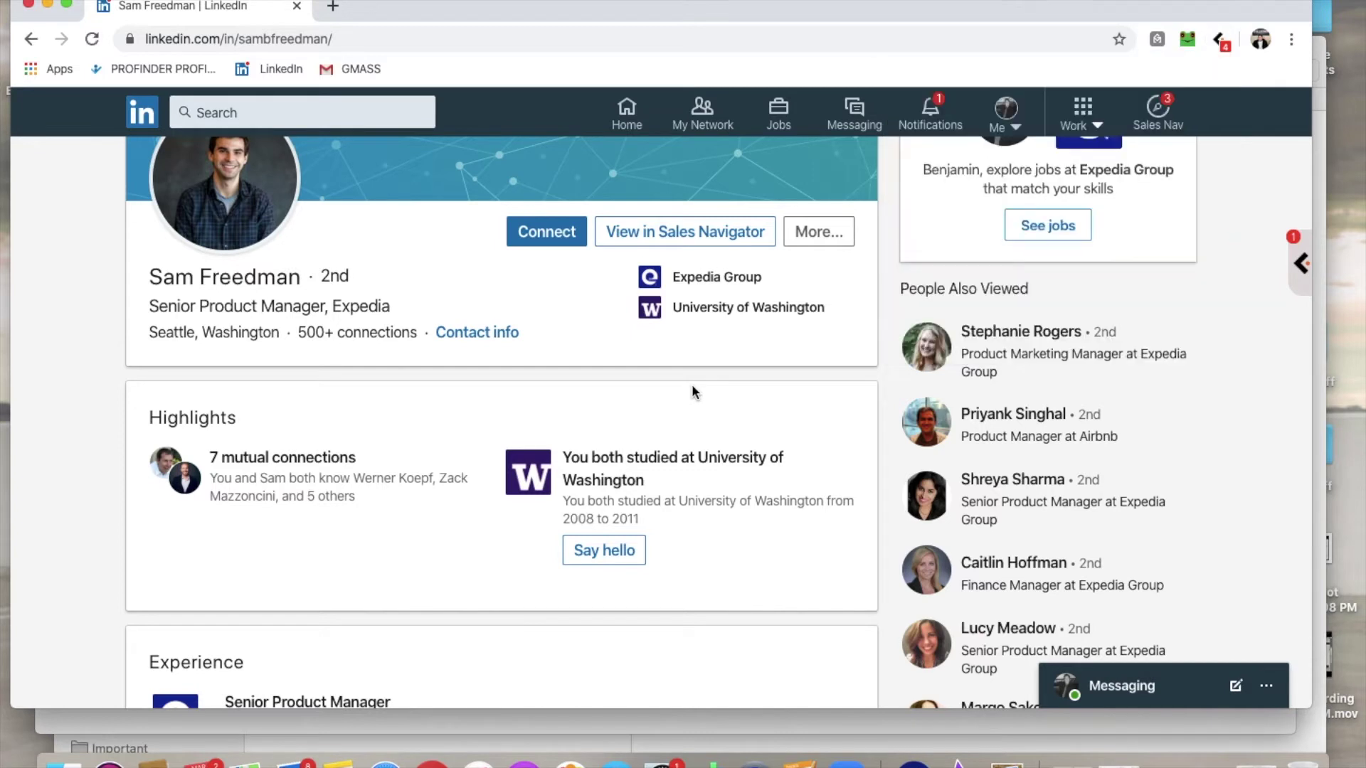
left_click(1187, 40)
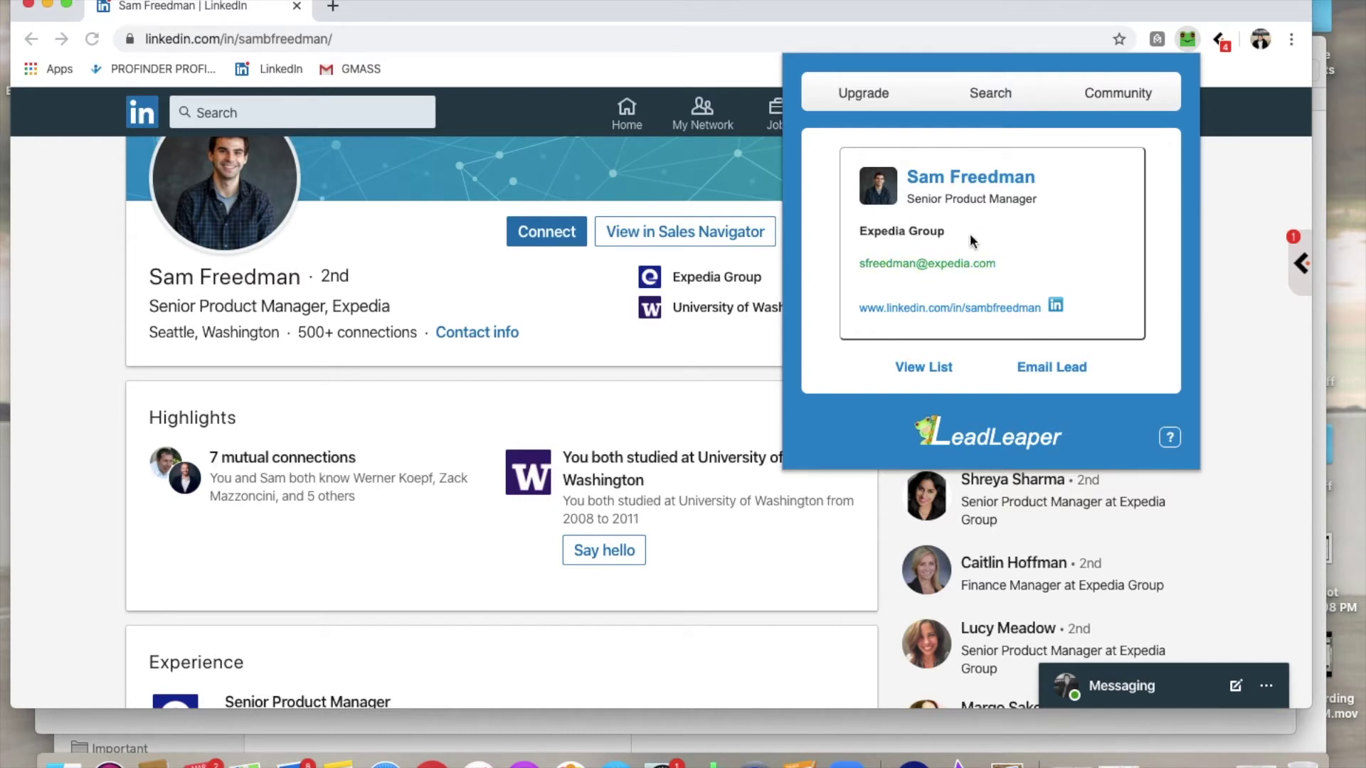
left_click(735, 397)
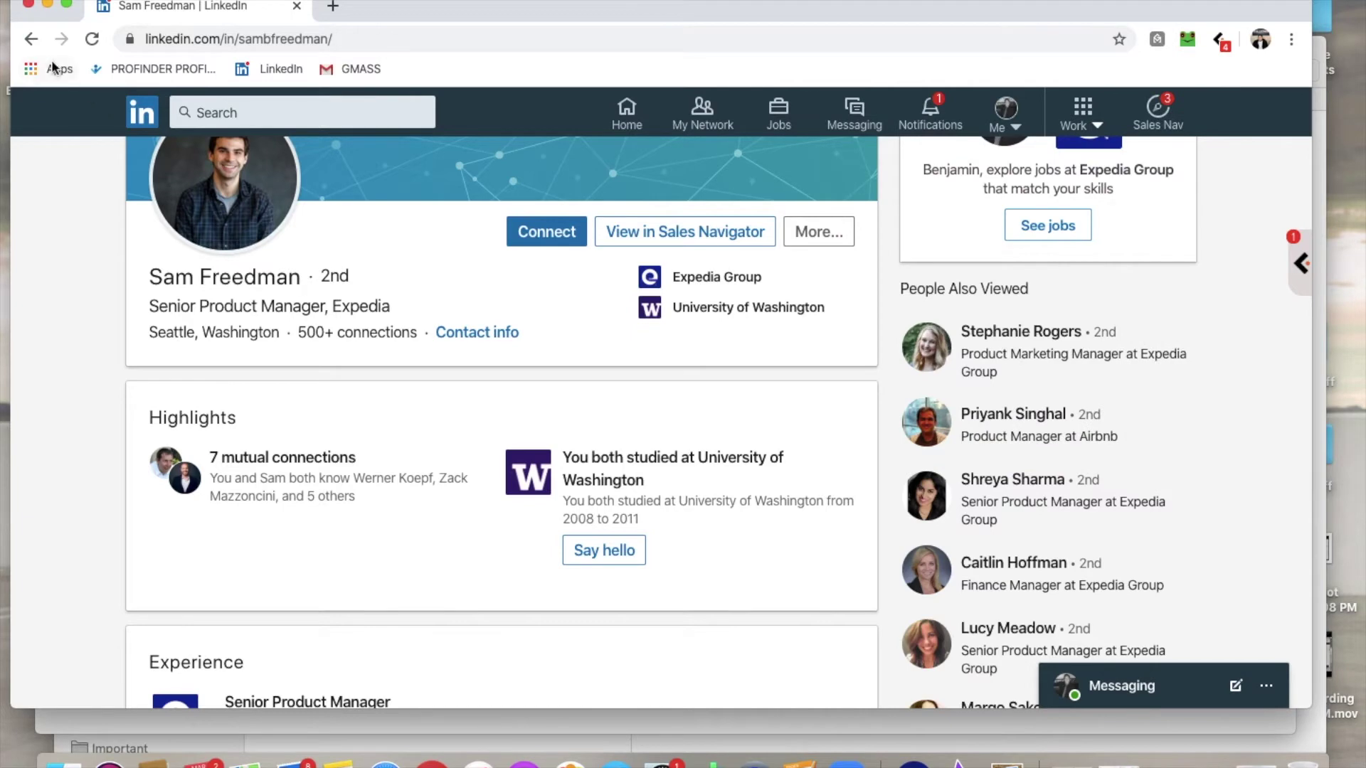
Step: Go back to the results and open the Microsoft Senior Program Manager – Power BI profile
left_click(32, 39)
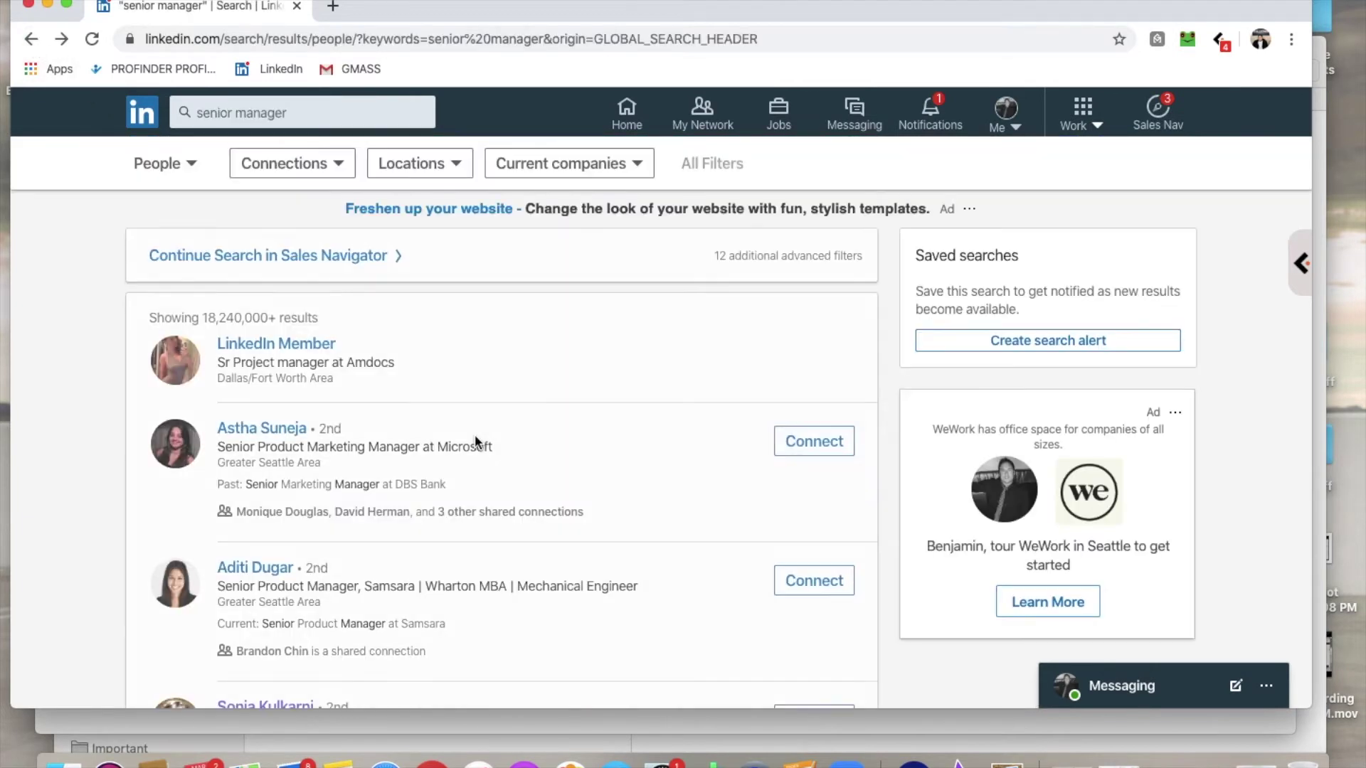
scroll(475, 443, "down", 12)
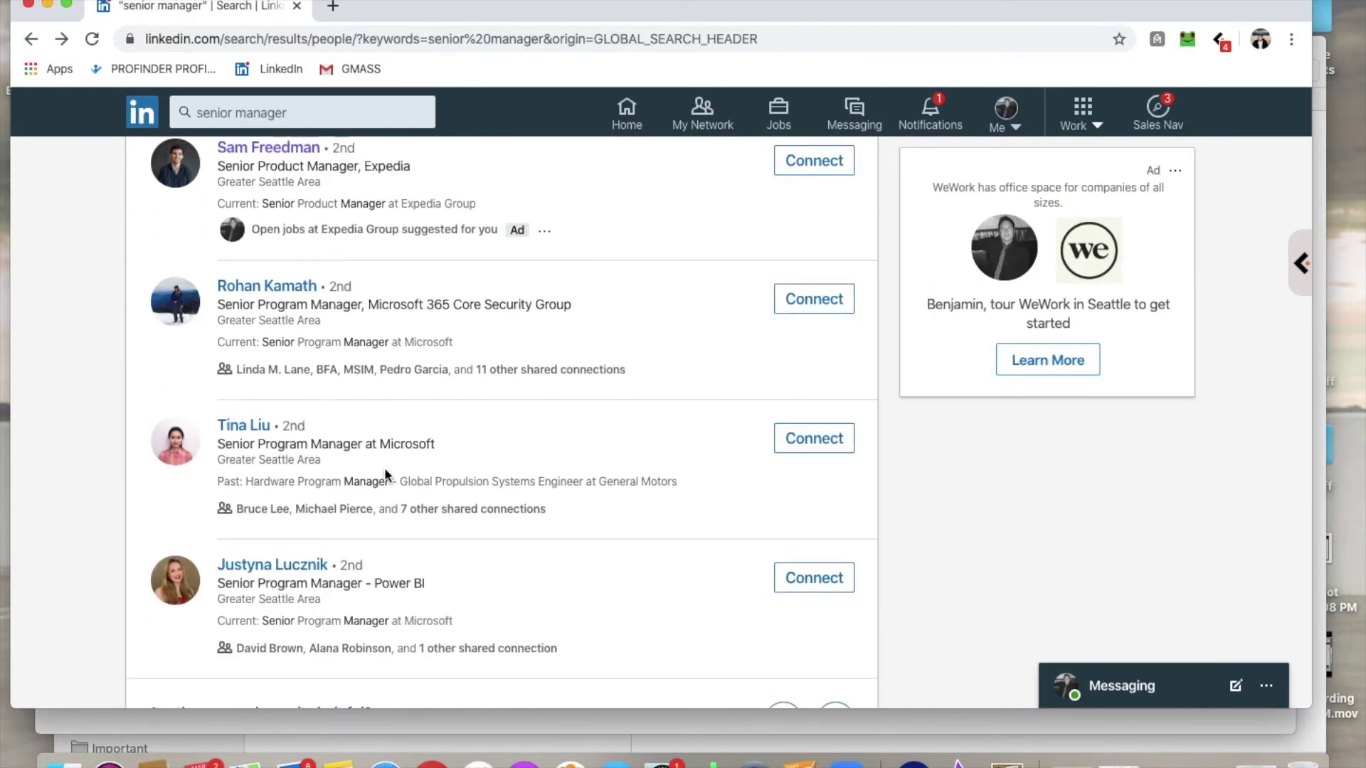
scroll(384, 471, "down", 6)
scroll(384, 478, "up", 3)
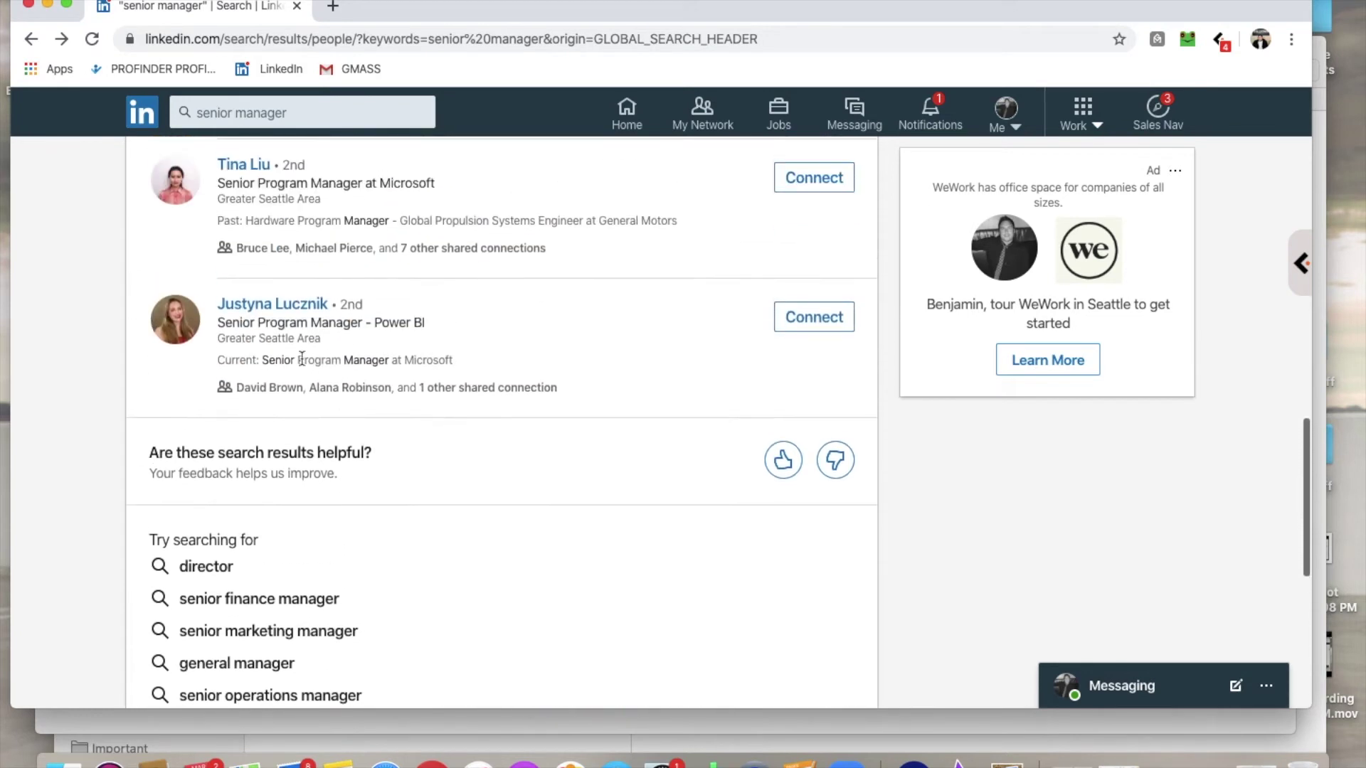
left_click(293, 307)
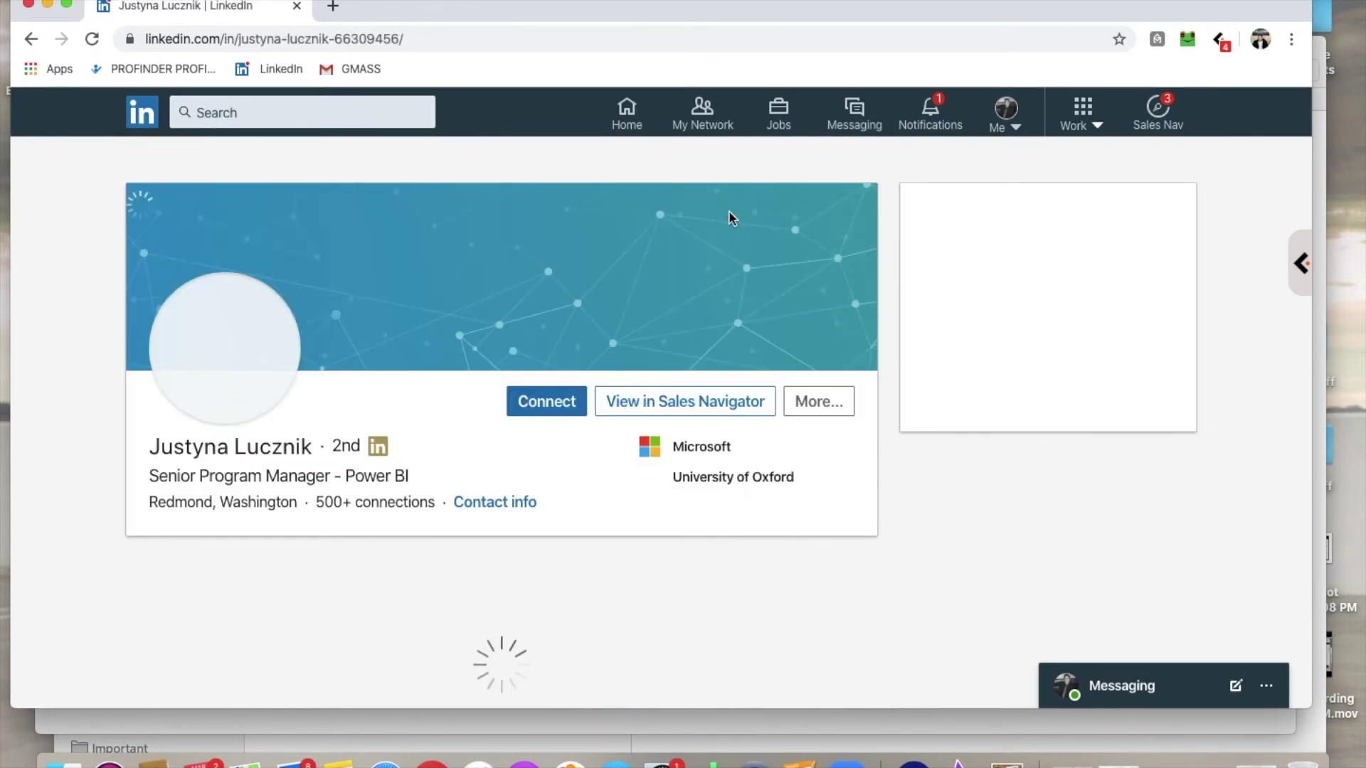
Step: Get the Power BI manager's work email and phone from LeadLeaper, then start a Swordfish lookup
left_click(1187, 40)
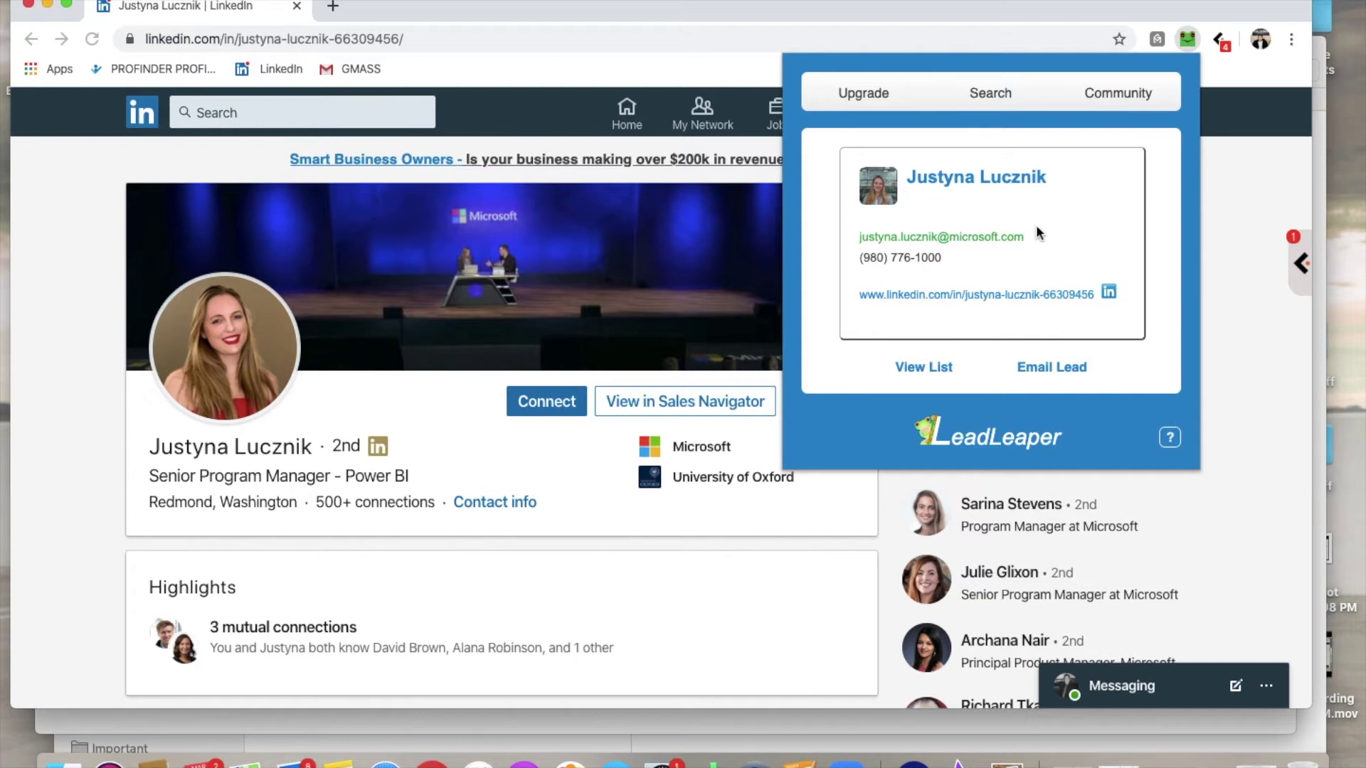
left_click(1244, 227)
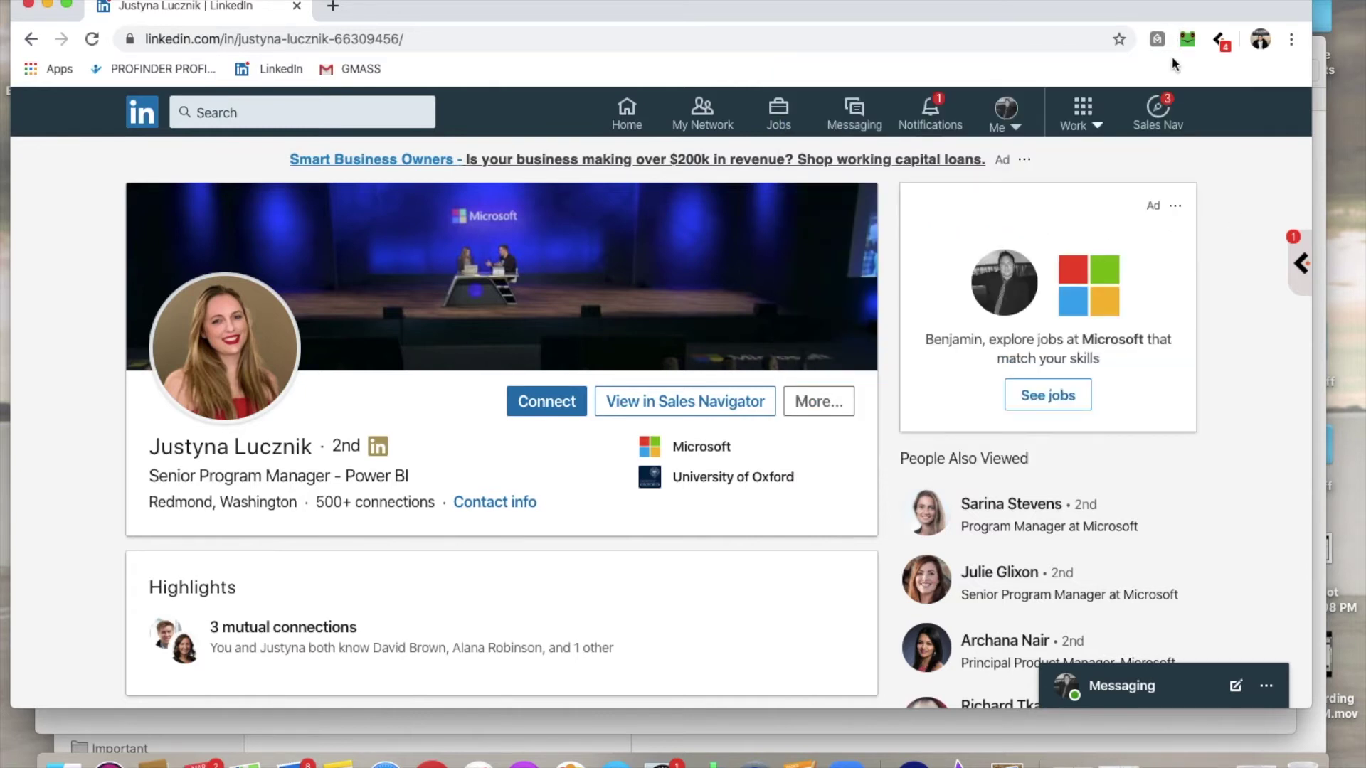
left_click(1220, 40)
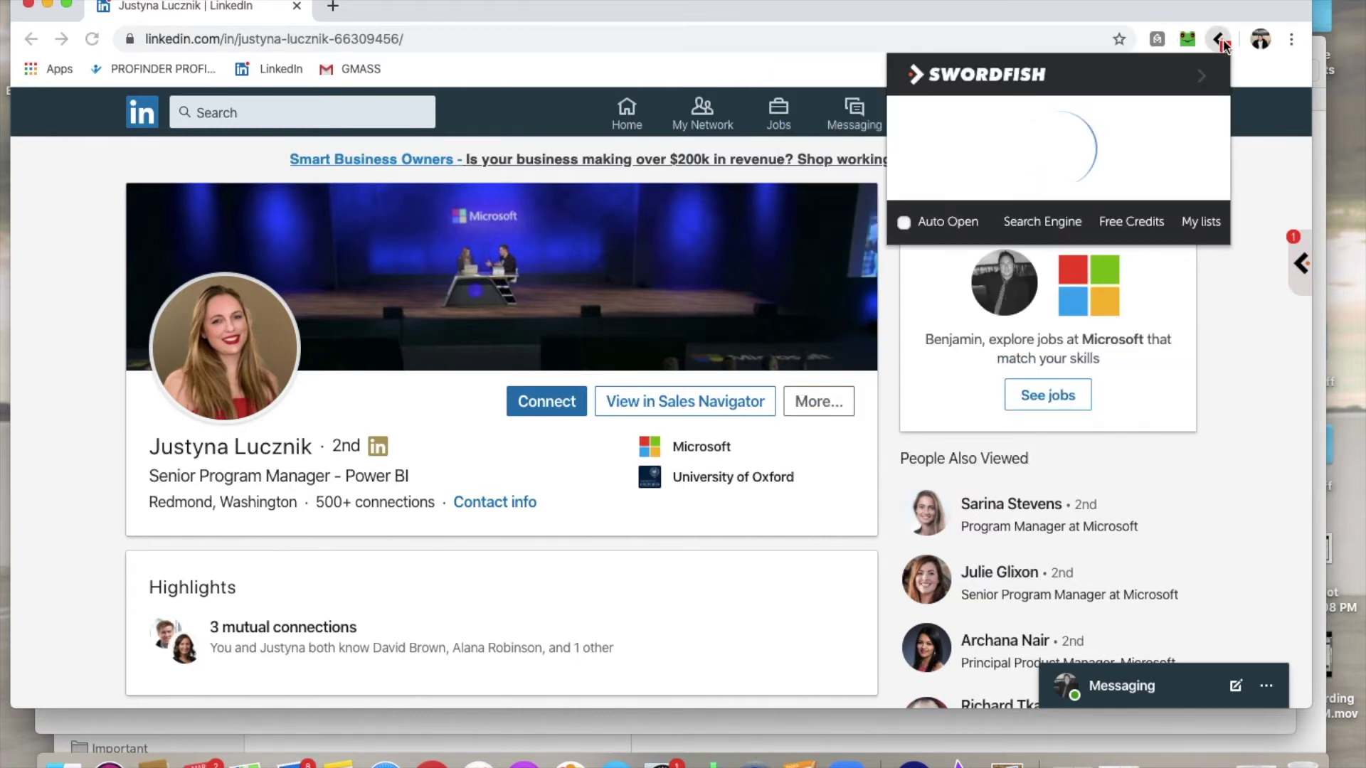
Step: Show her work email, two mobiles and a landline in Swordfish, then dismiss the popup
left_click(1046, 131)
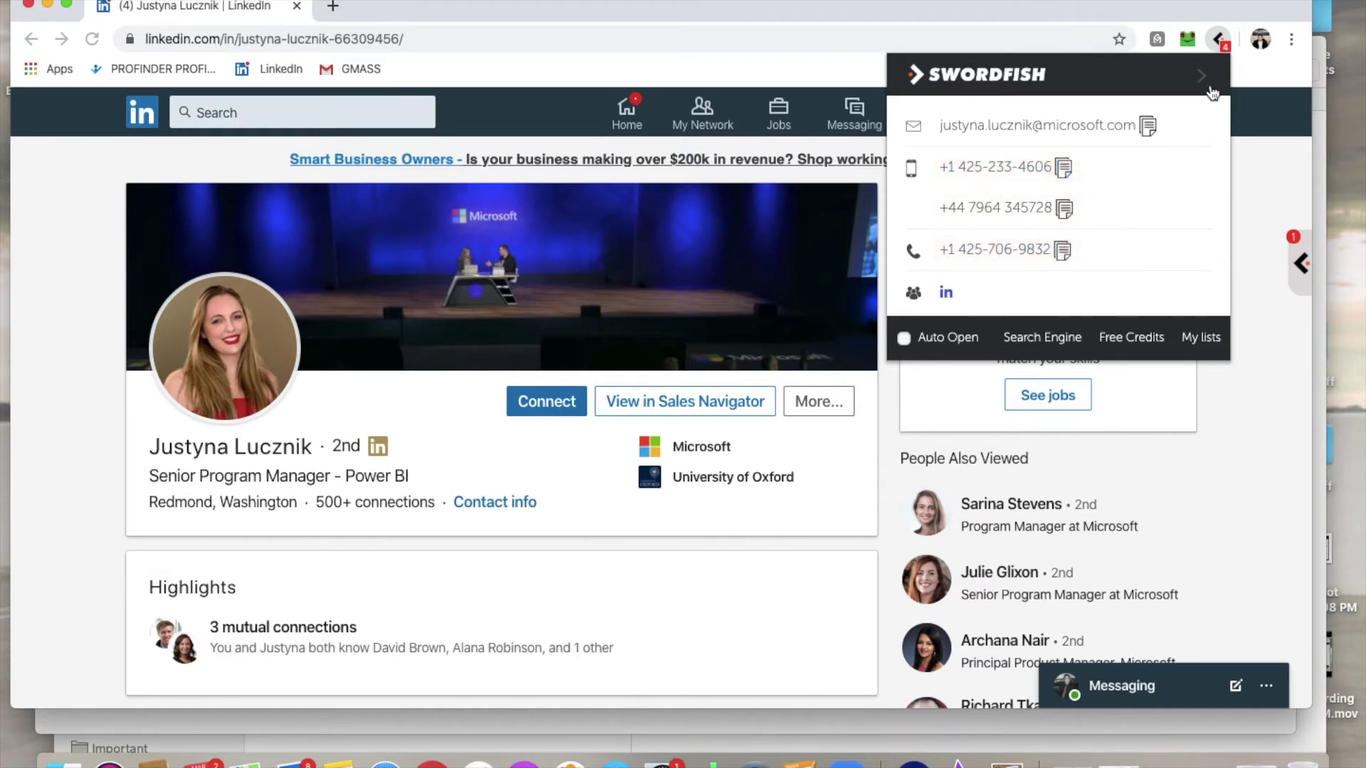
left_click(1257, 160)
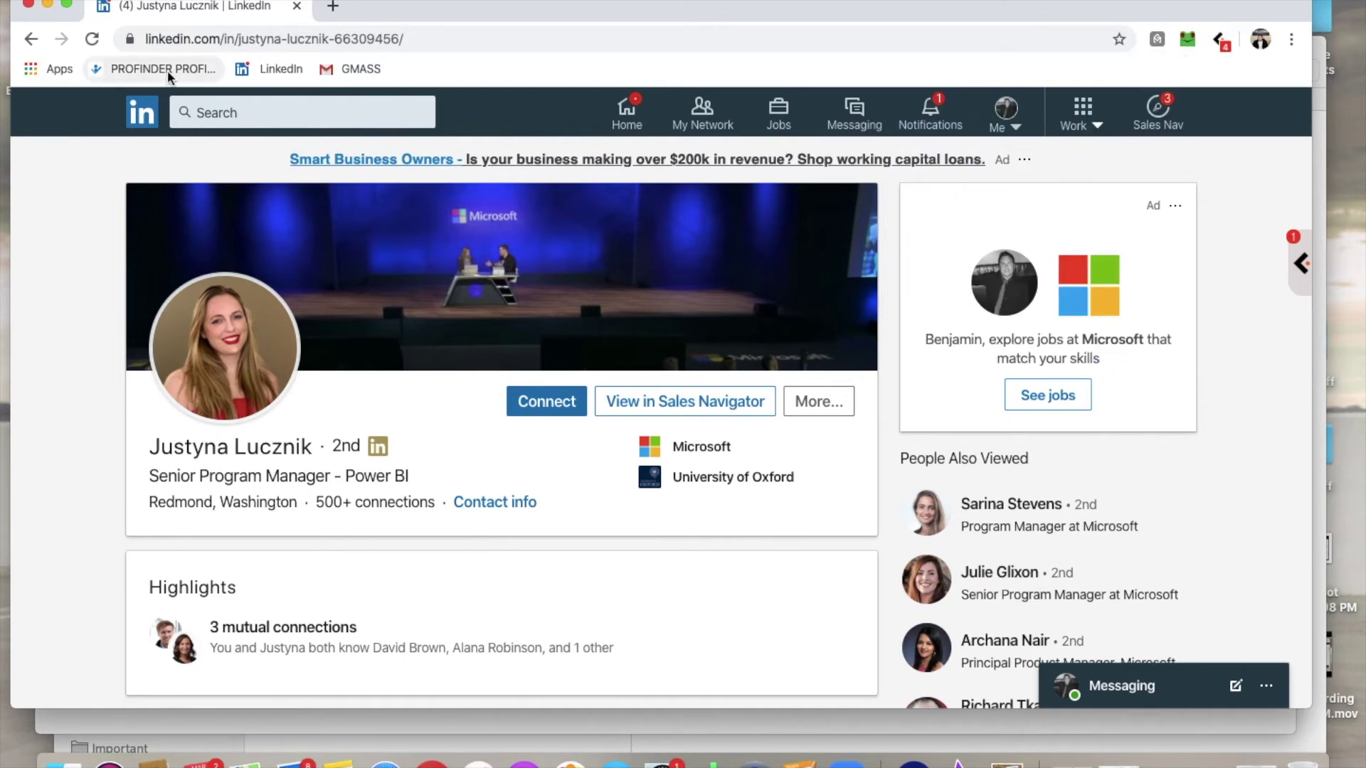
Step: Go back to the senior manager search results and move to results page 3
left_click(31, 39)
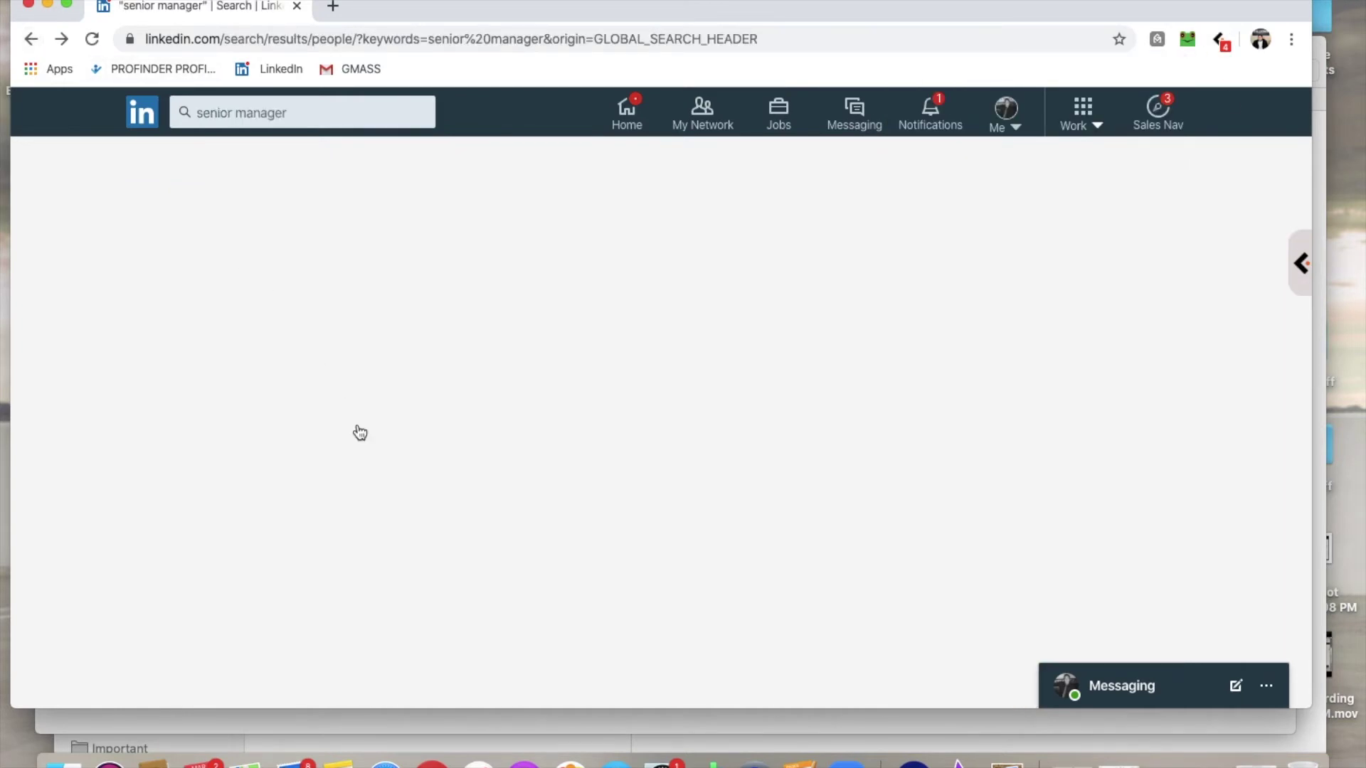
scroll(354, 419, "down", 5)
scroll(358, 427, "down", 10)
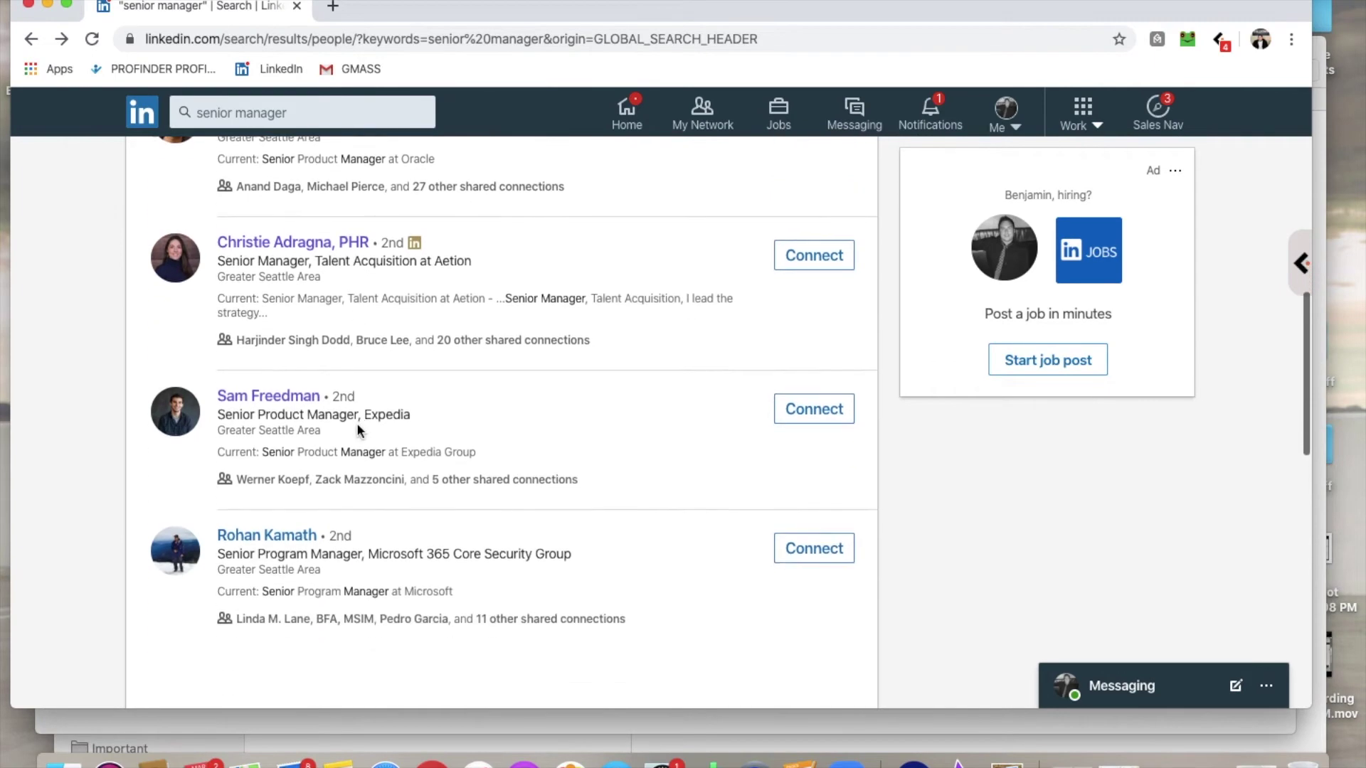
scroll(358, 425, "down", 3)
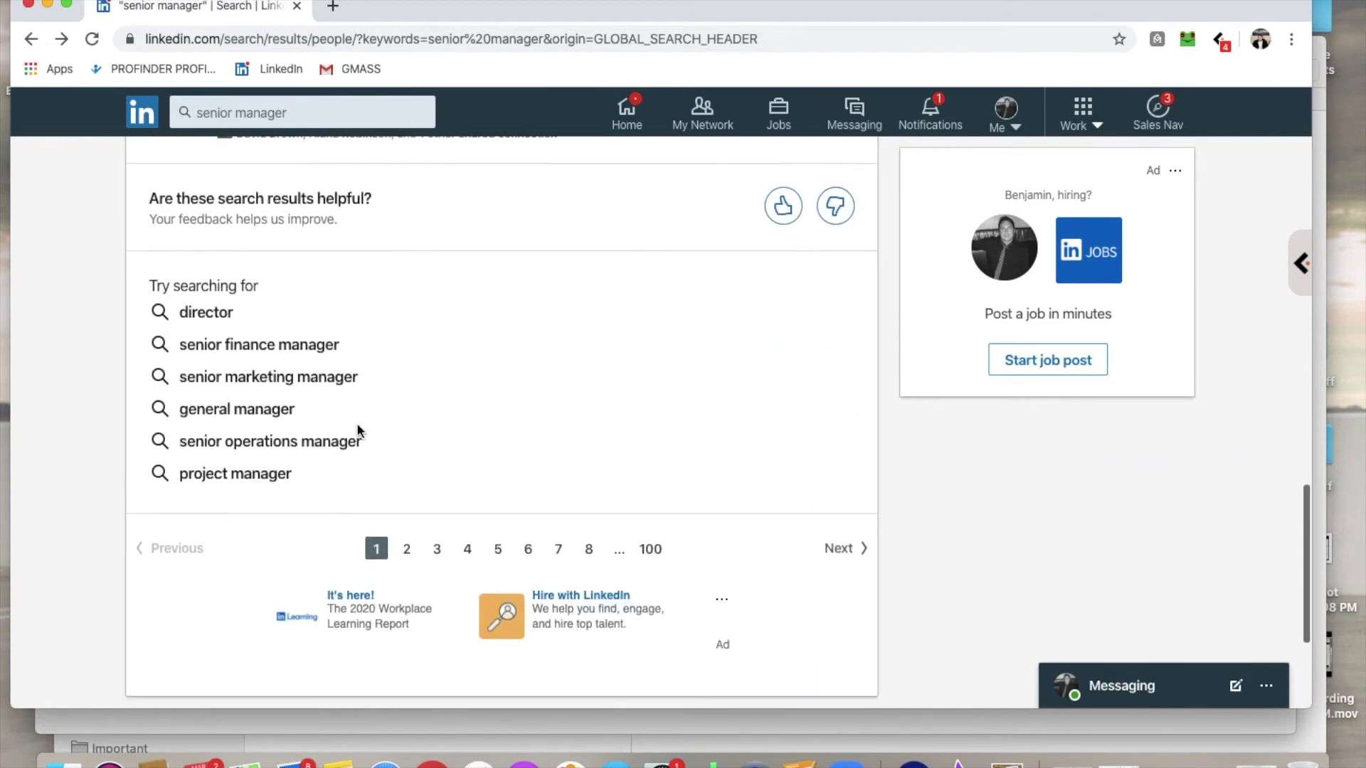
left_click(438, 542)
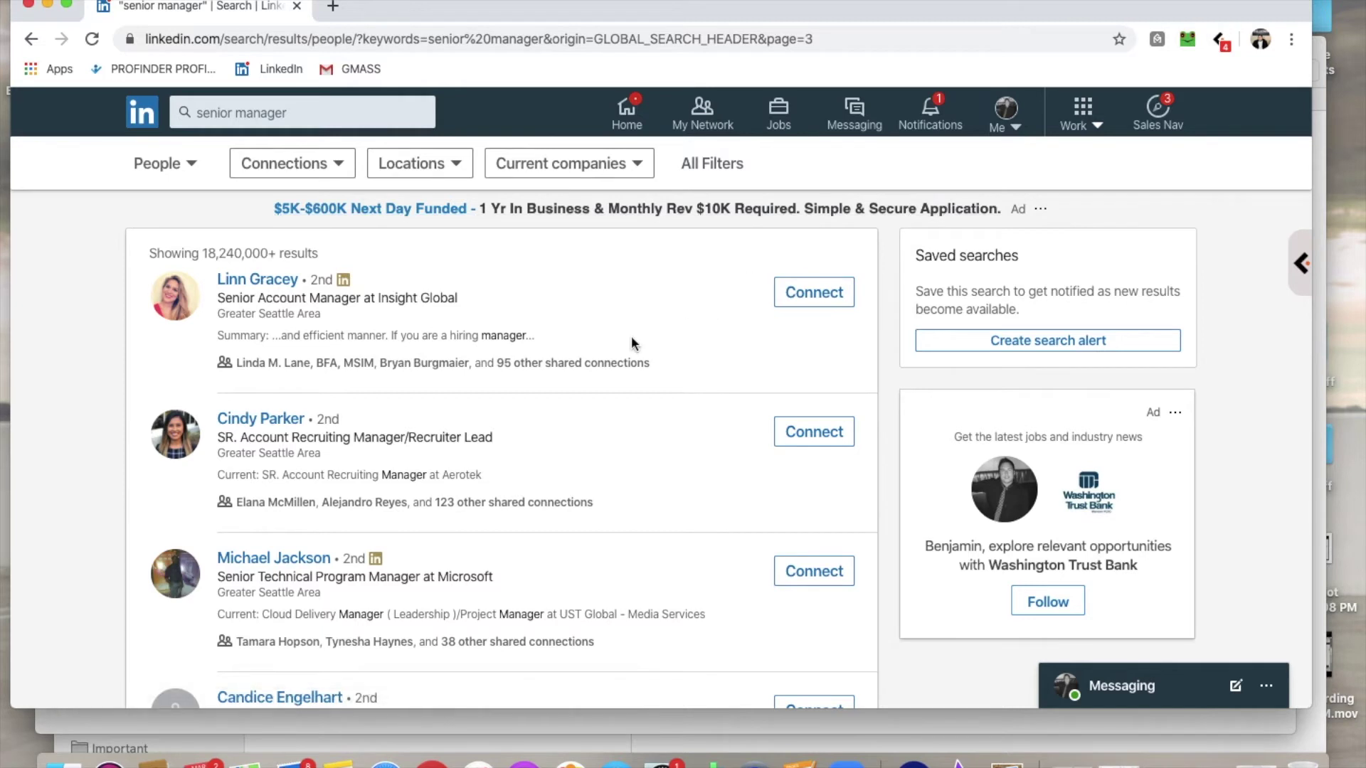
scroll(603, 368, "down", 3)
scroll(603, 368, "down", 1)
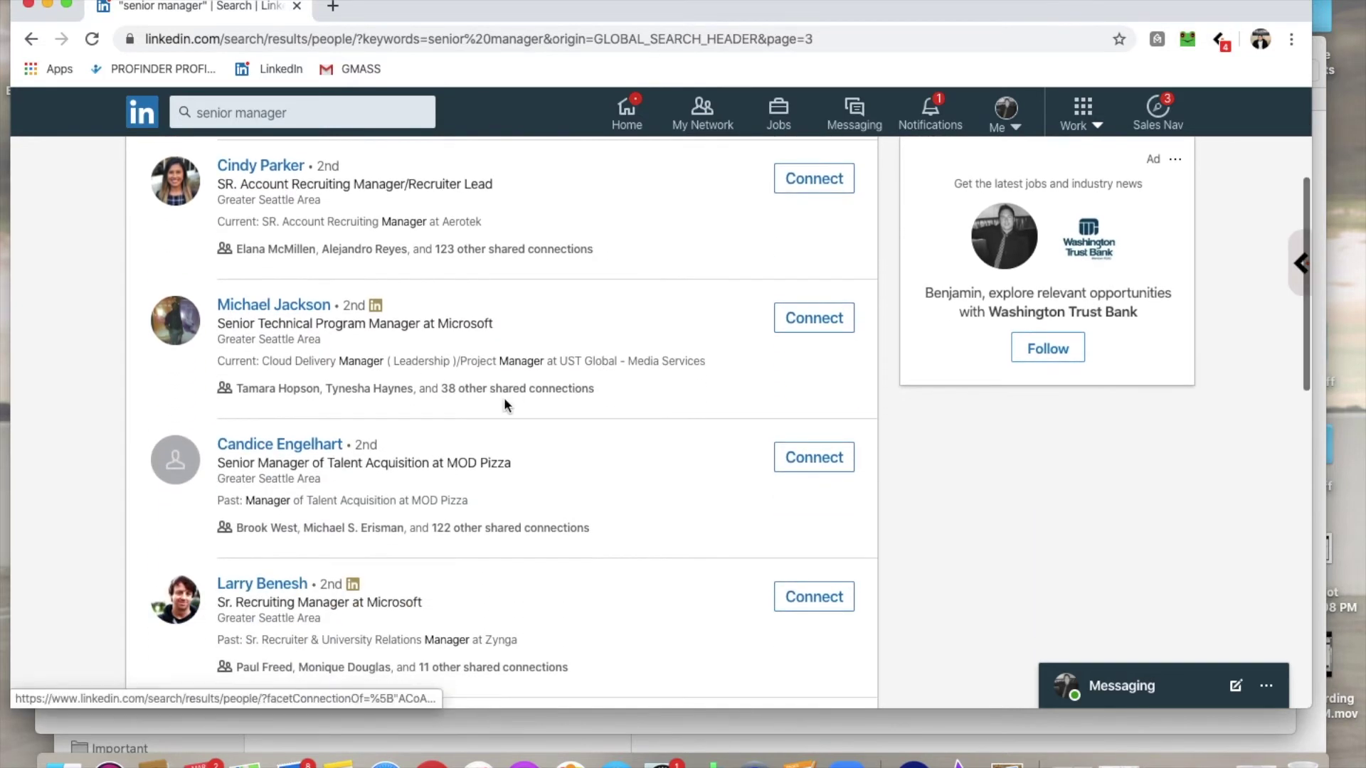
left_click(269, 585)
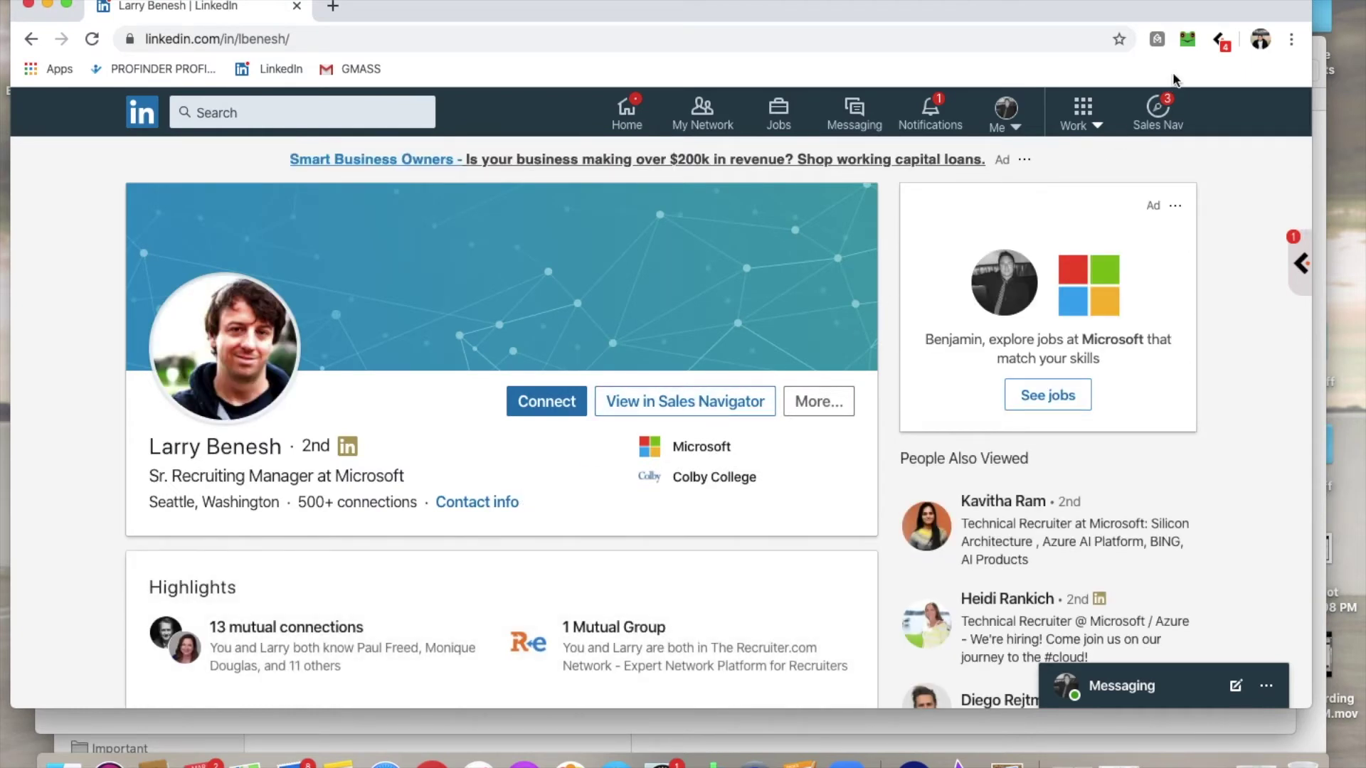
Step: Check the recruiting manager's phone number in the LeadLeaper contact card, then close it
left_click(1188, 40)
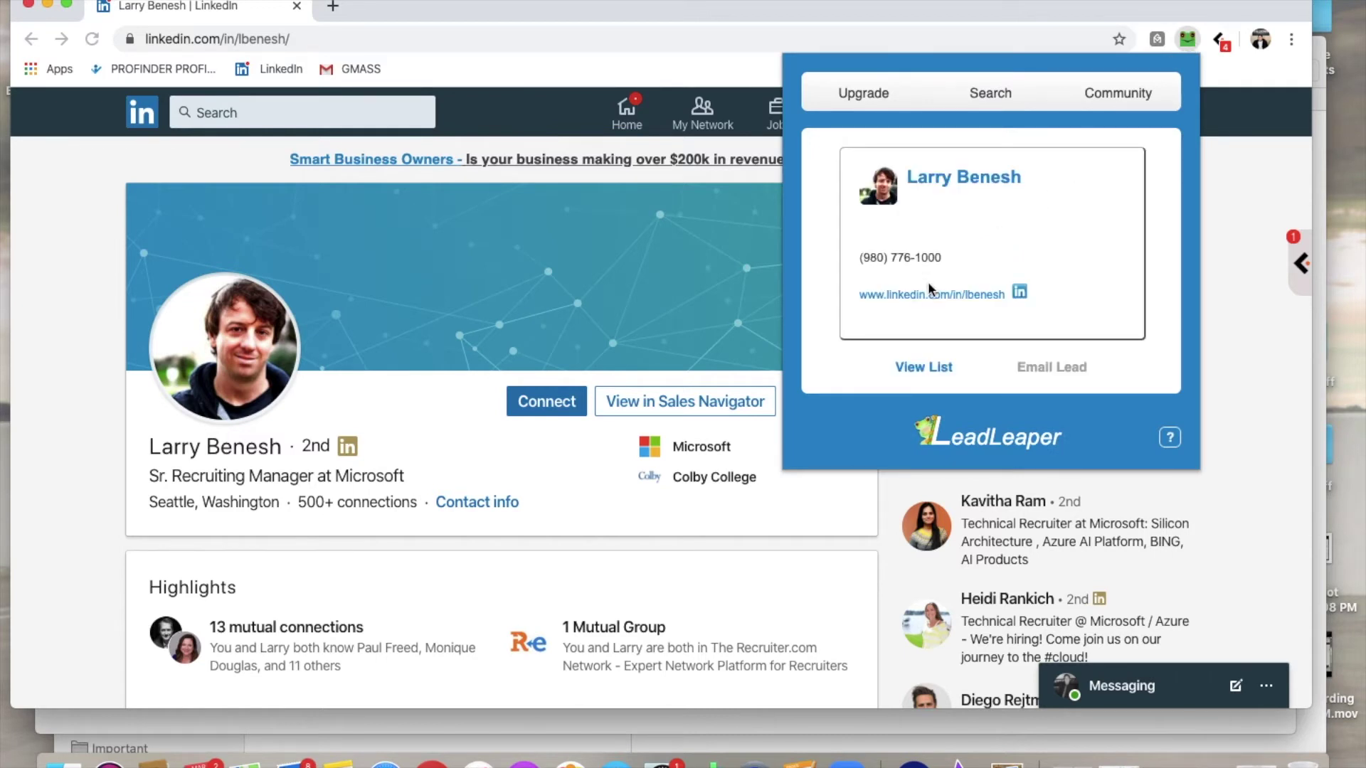
left_click_drag(859, 257, 911, 257)
left_click(941, 254)
left_click(1224, 229)
Step: Reveal the recruiting manager's two emails and four phone numbers in Swordfish
left_click(1219, 38)
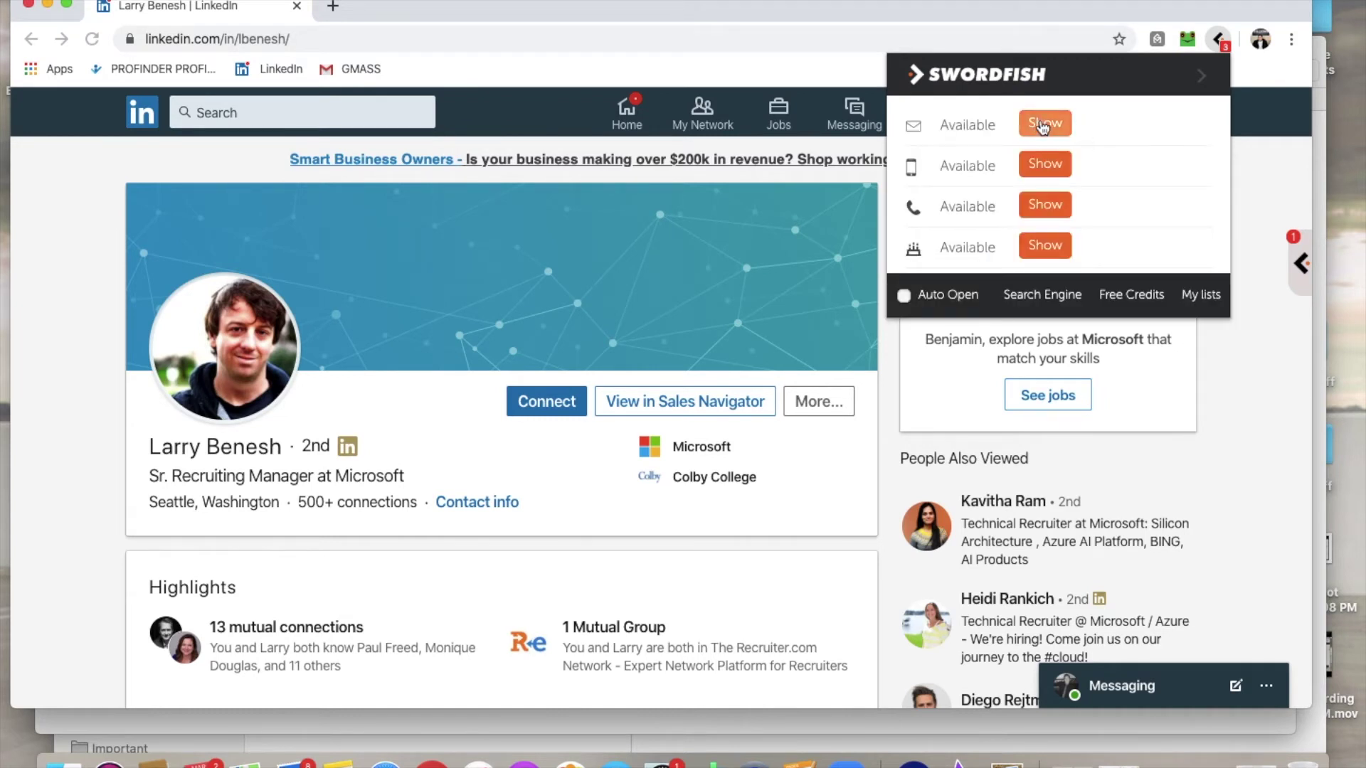
left_click(1043, 125)
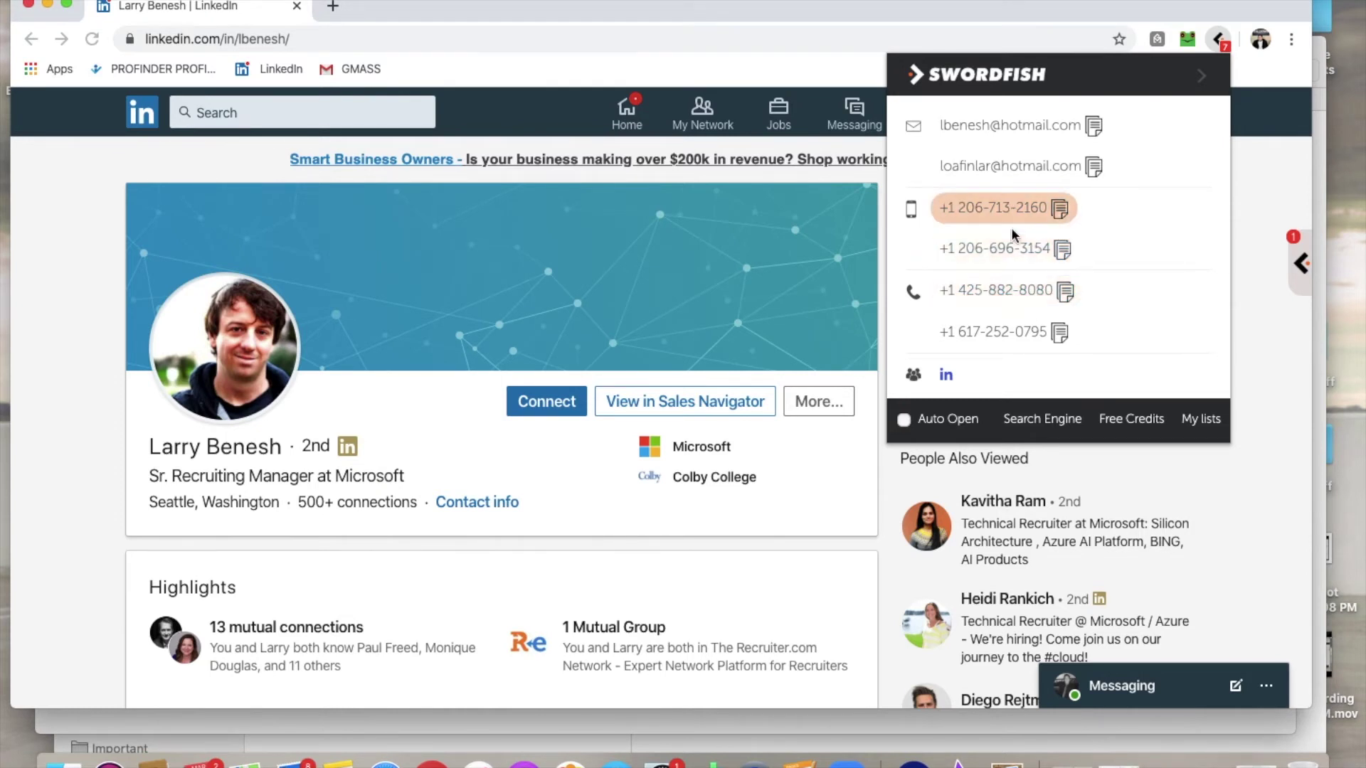
left_click(1264, 206)
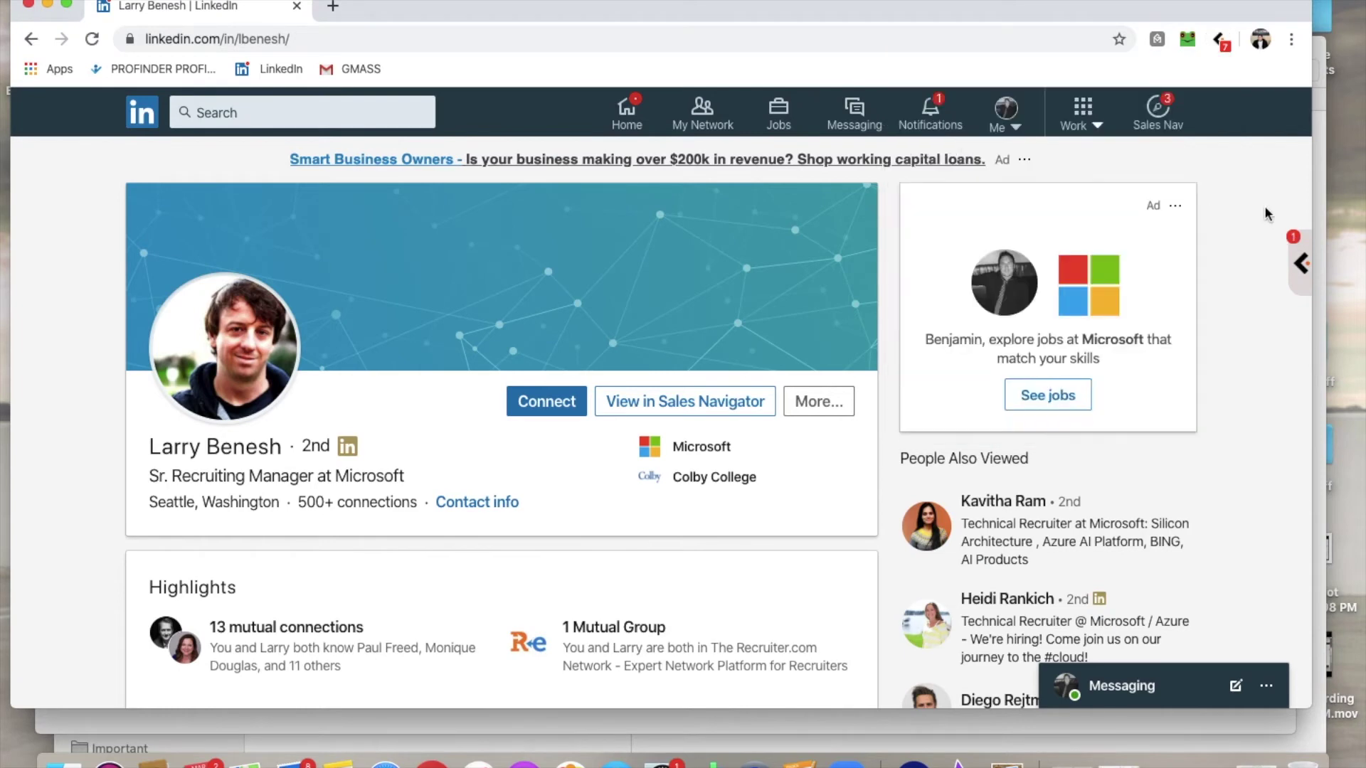
left_click(31, 39)
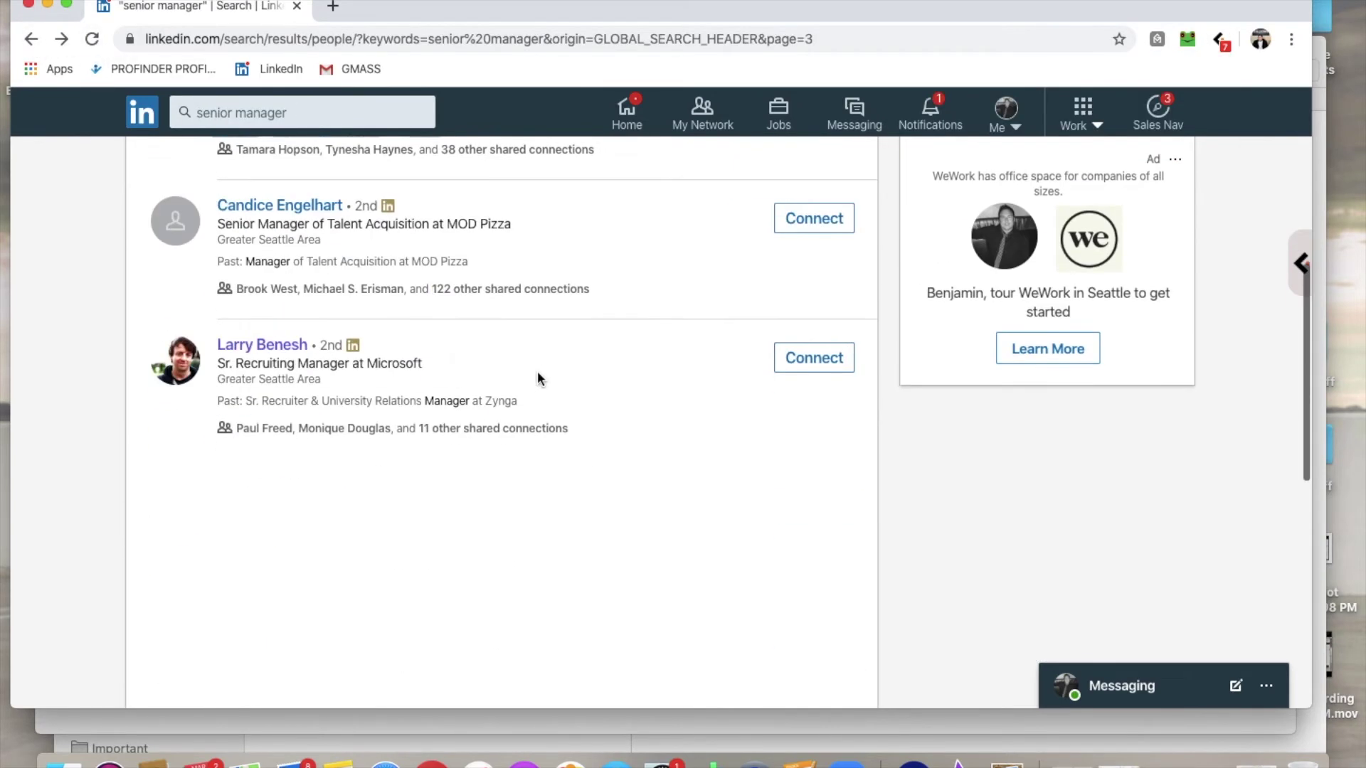
scroll(537, 370, "down", 5)
left_click(269, 296)
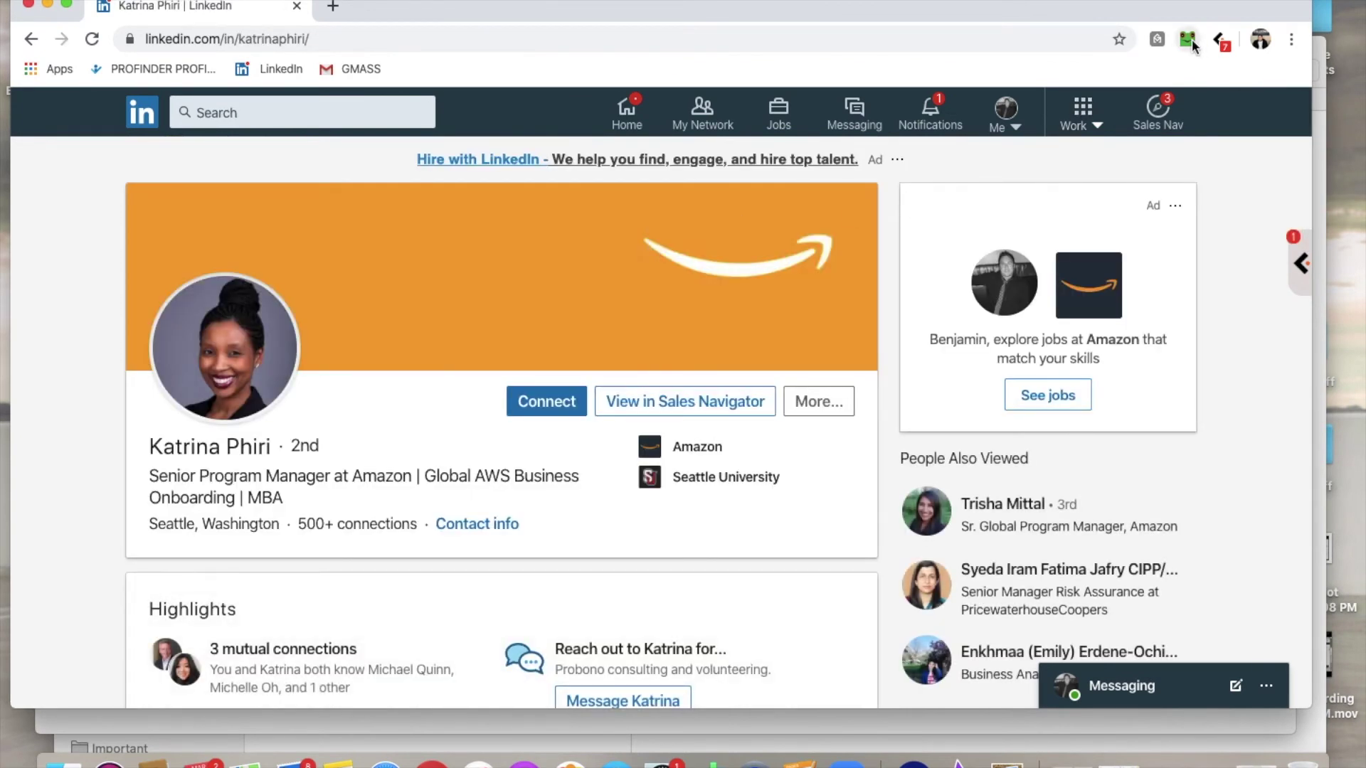
left_click(1188, 40)
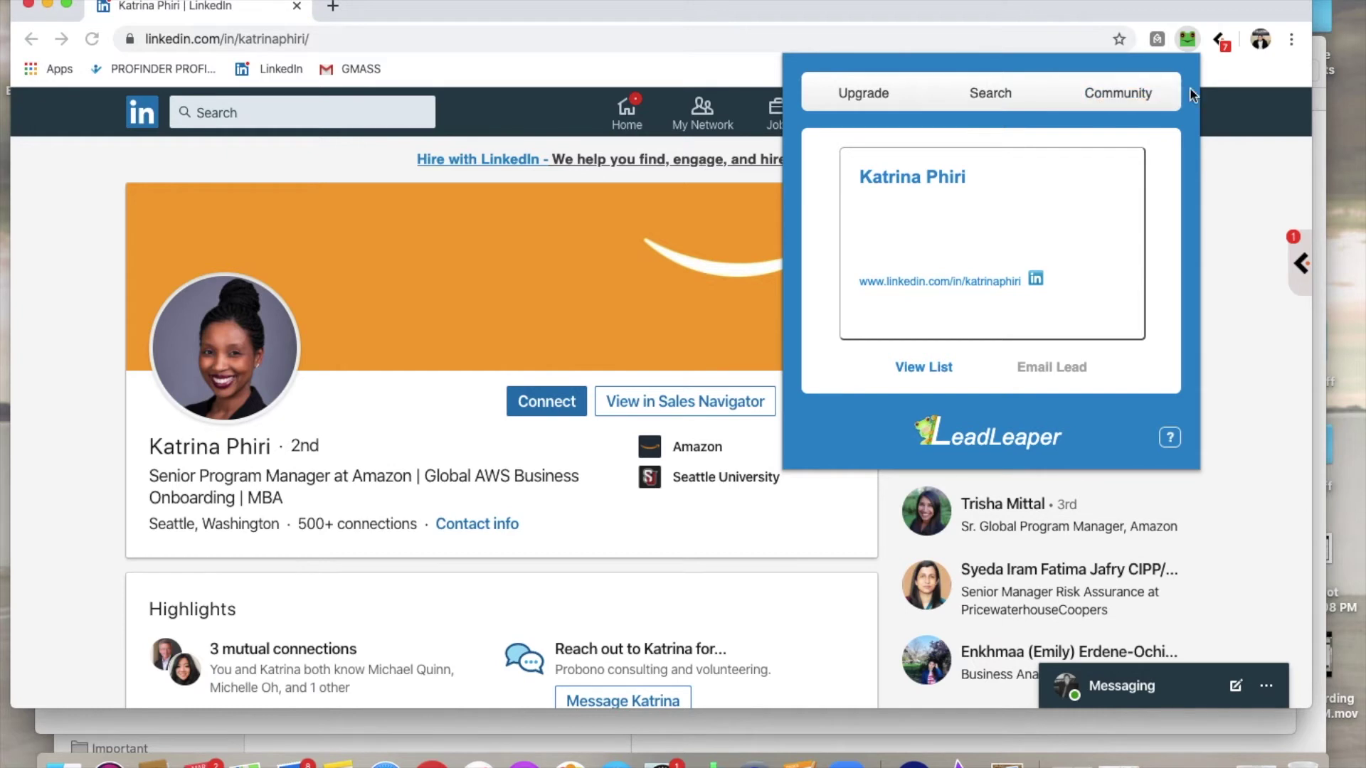
left_click(1234, 156)
Step: Reveal her personal email and two phone numbers in Swordfish, then close the popup
left_click(1220, 42)
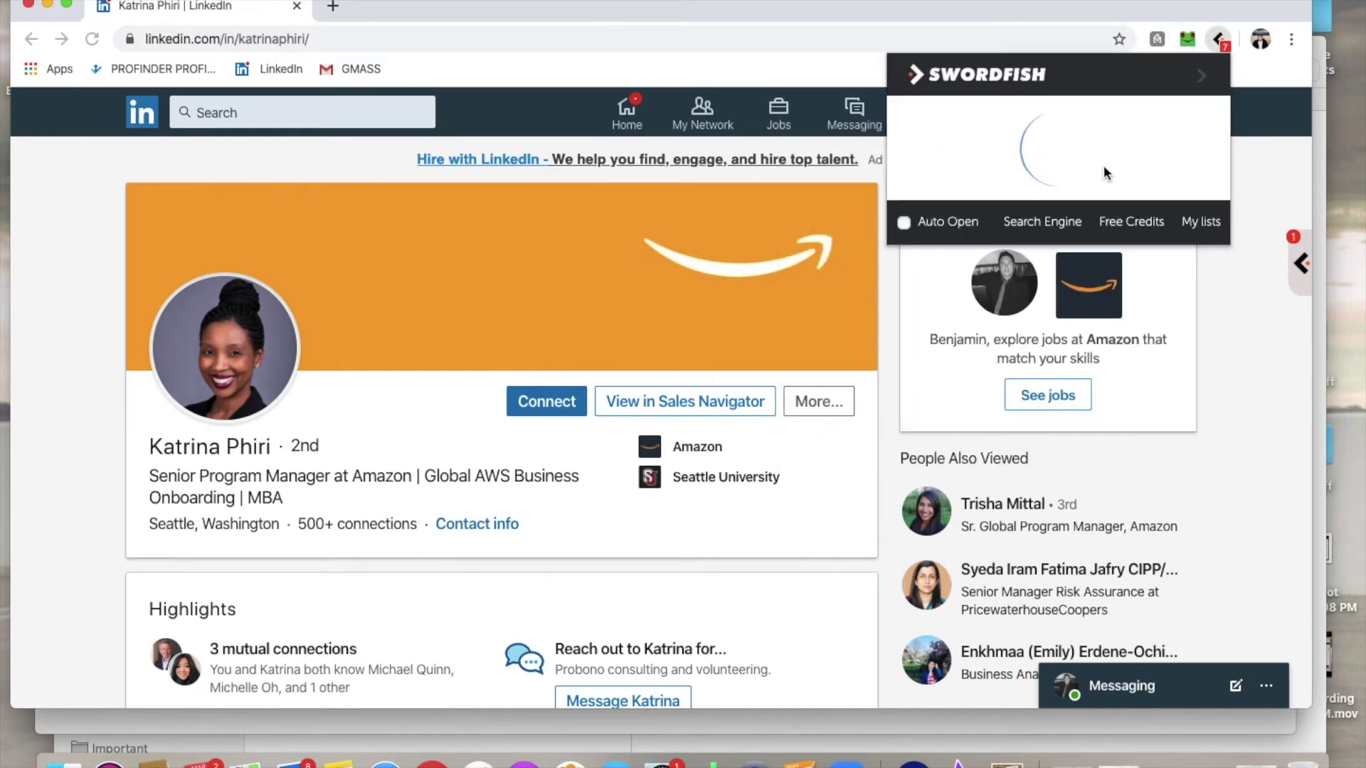
left_click(1044, 125)
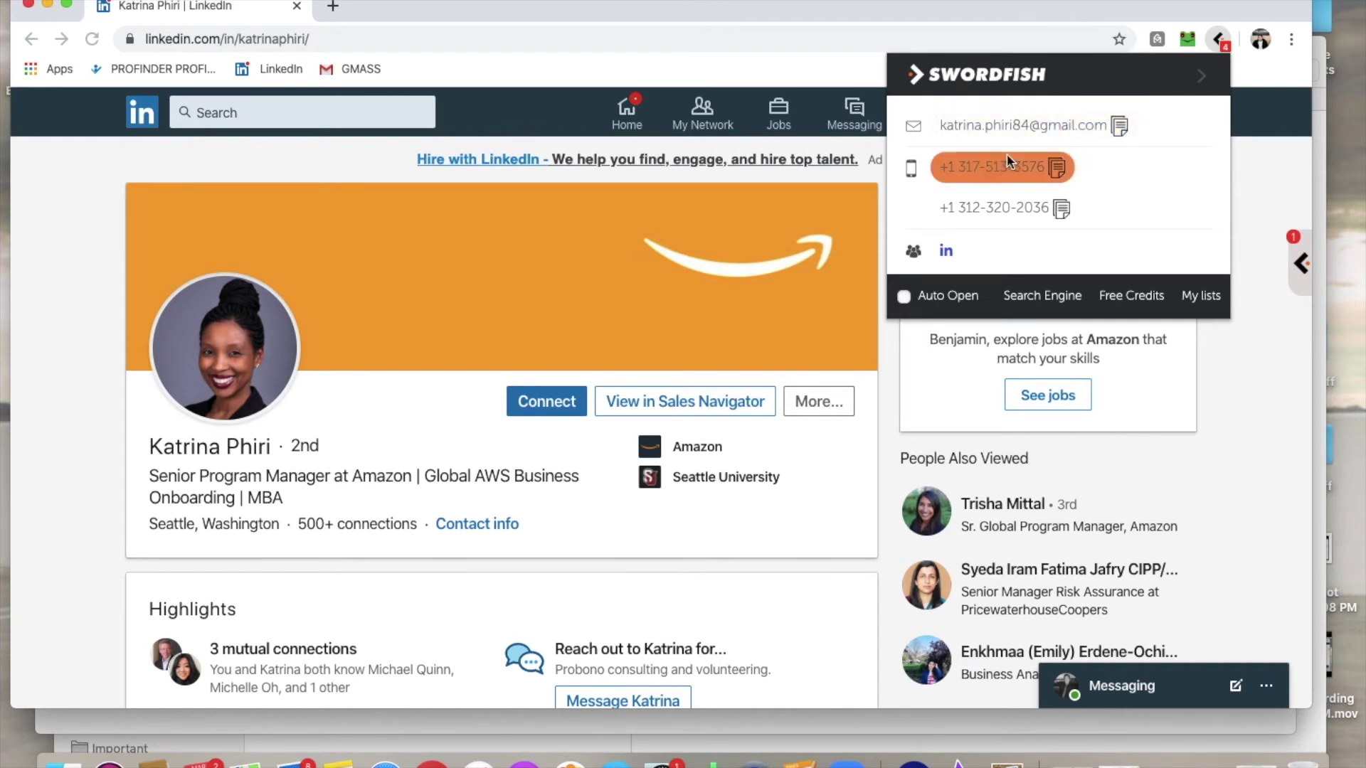
left_click(1266, 173)
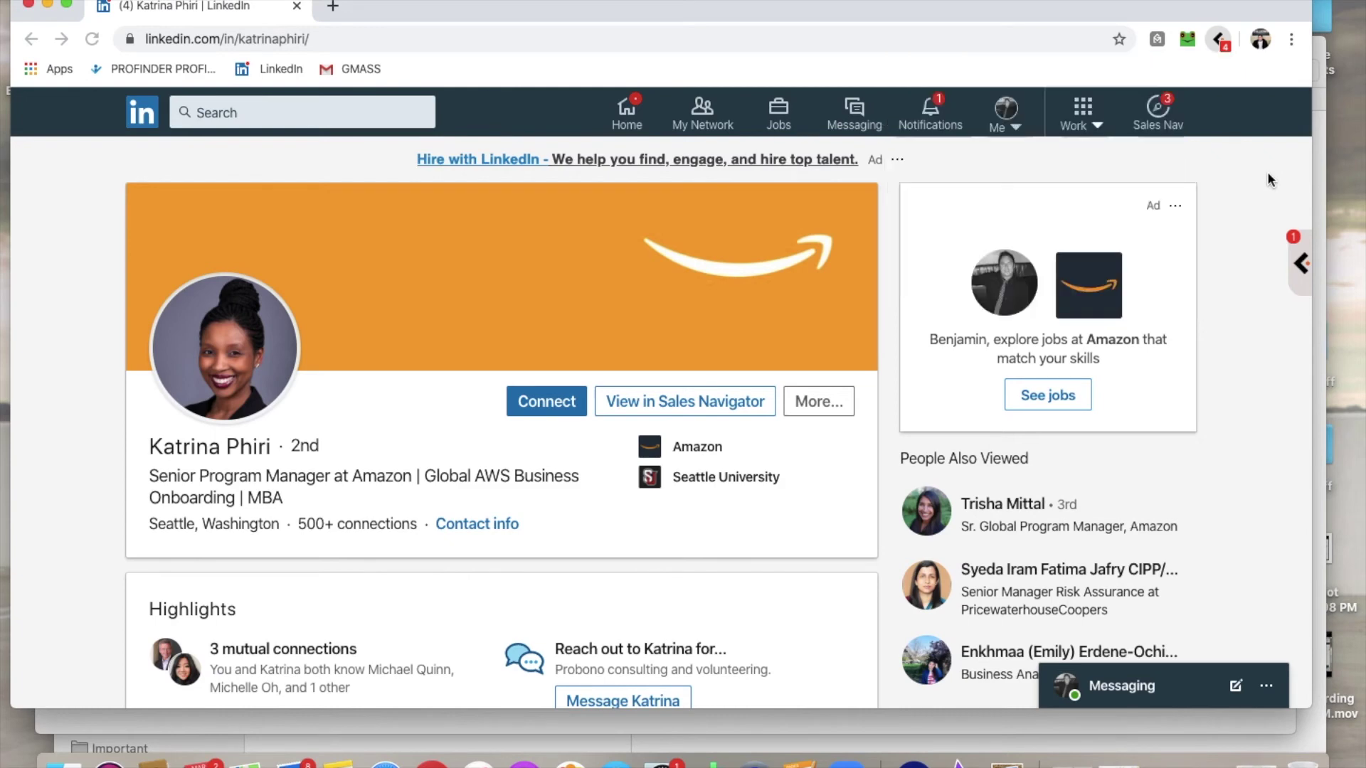
left_click(30, 40)
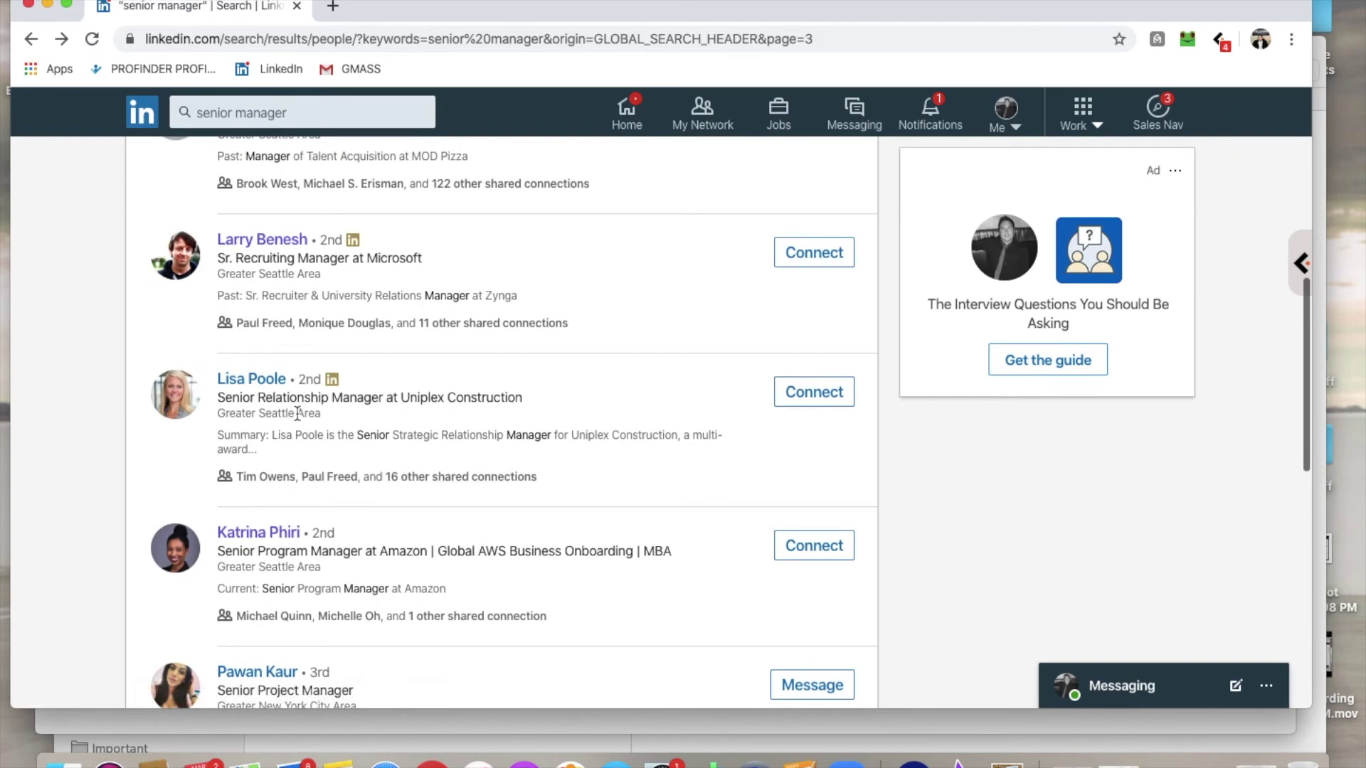
scroll(287, 492, "down", 5)
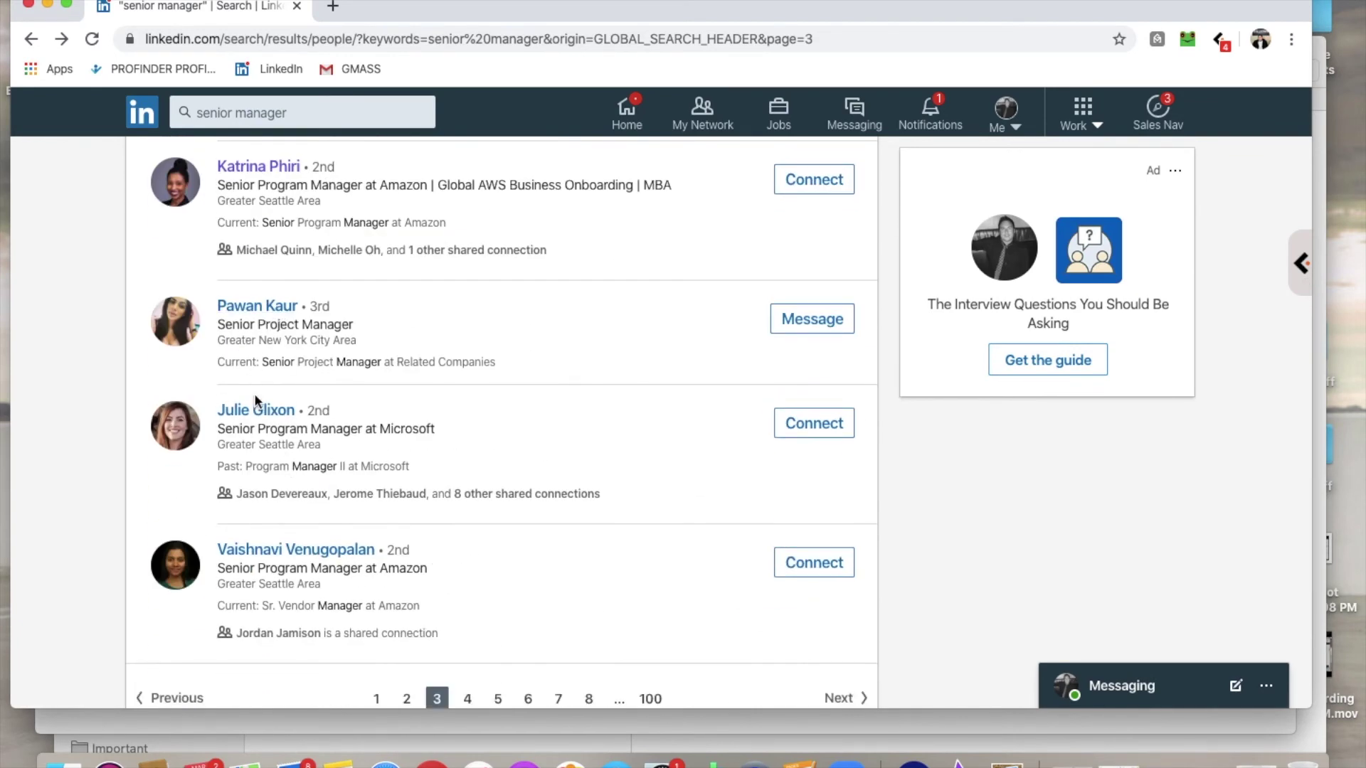
left_click(270, 409)
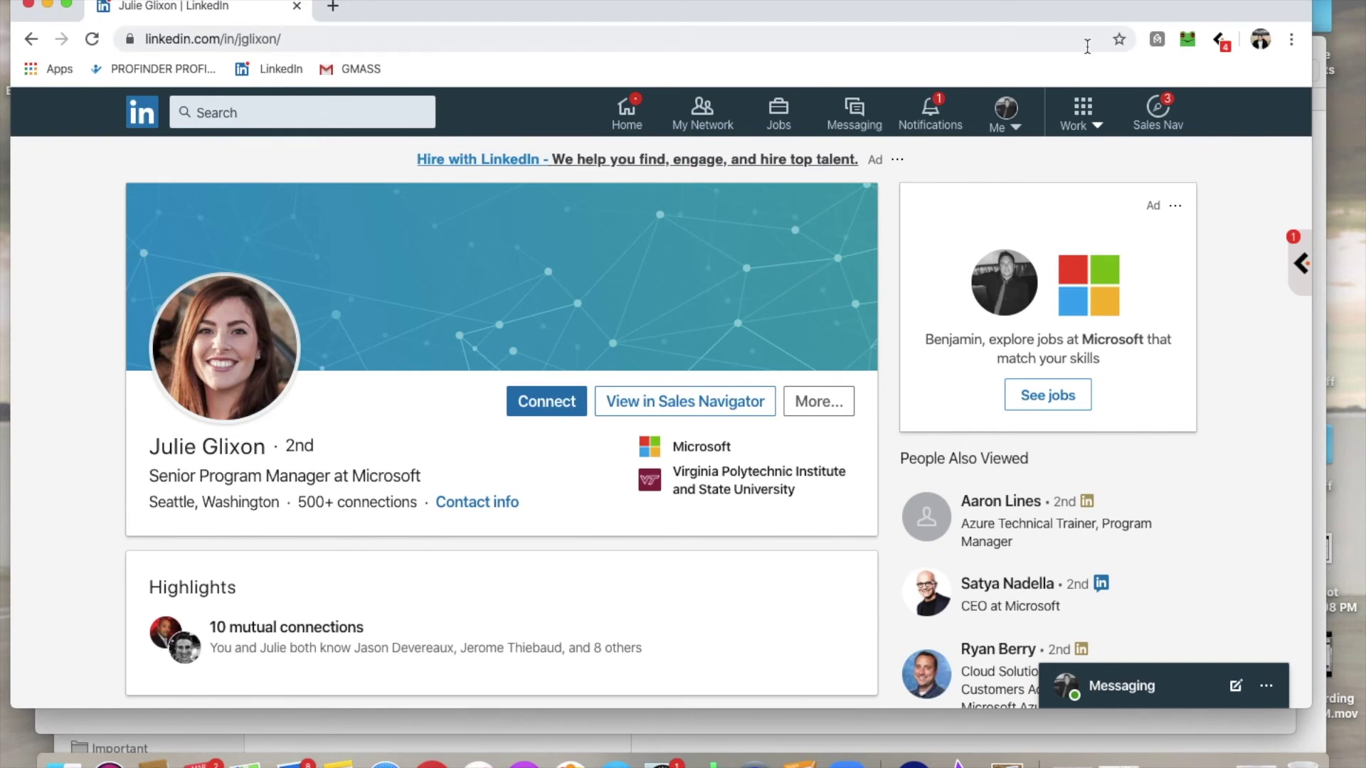
Step: Copy her work email and select her phone number from the LeadLeaper card
left_click(1188, 39)
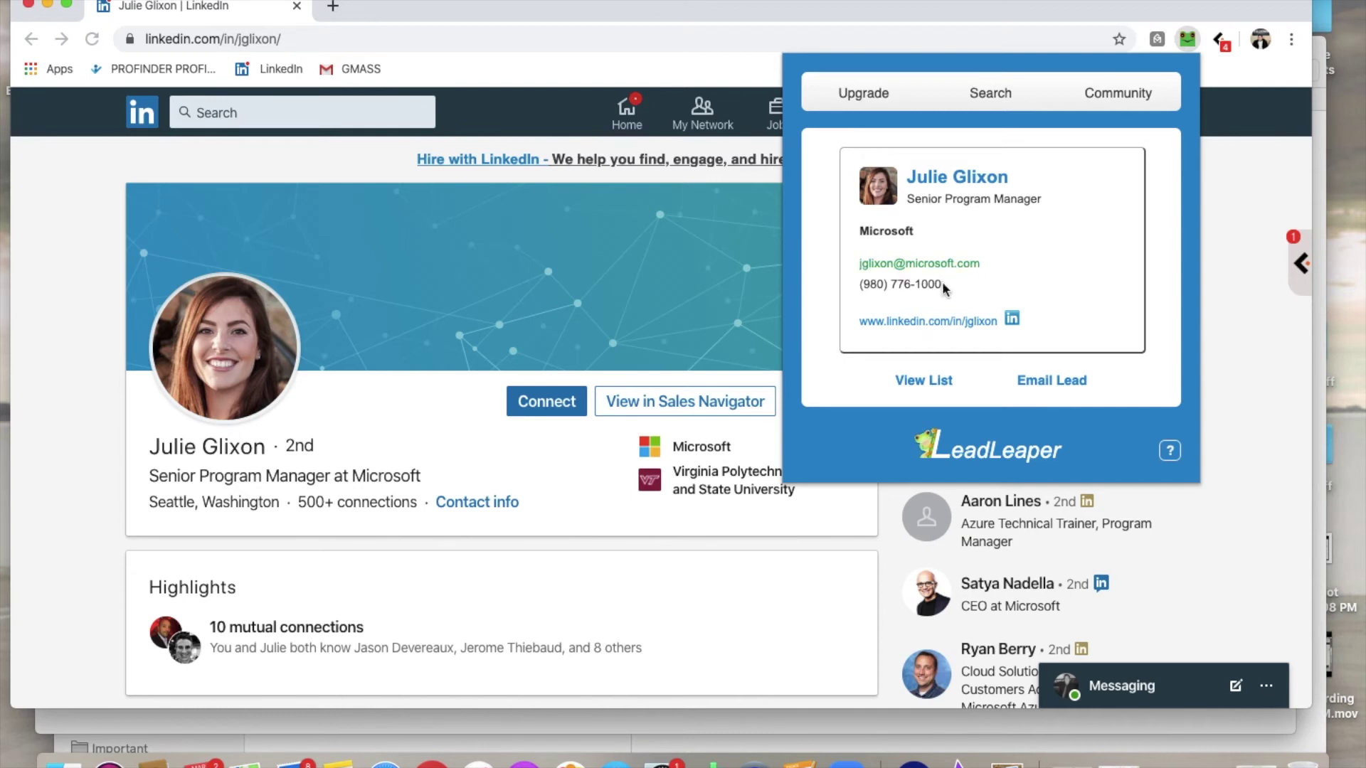
left_click(978, 268)
left_click_drag(942, 282, 849, 290)
left_click(1226, 218)
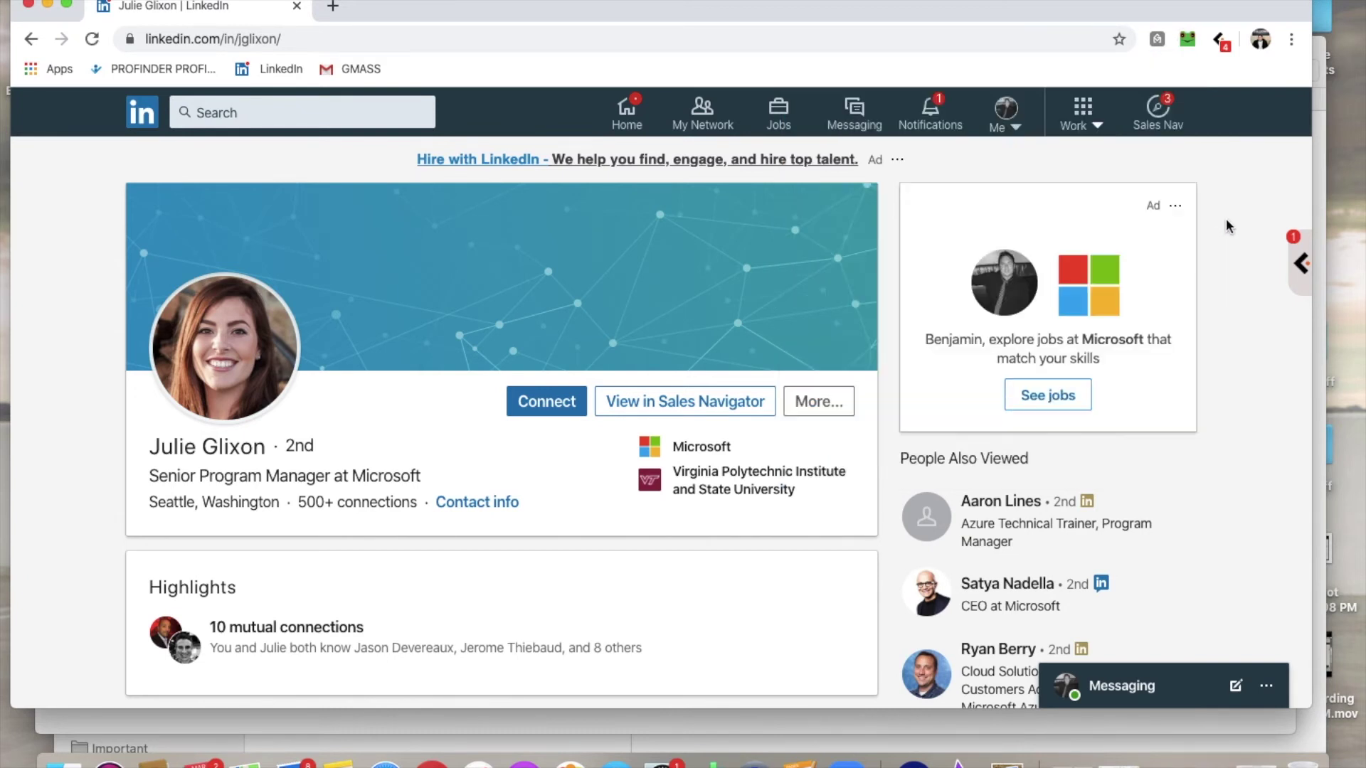
left_click(1218, 41)
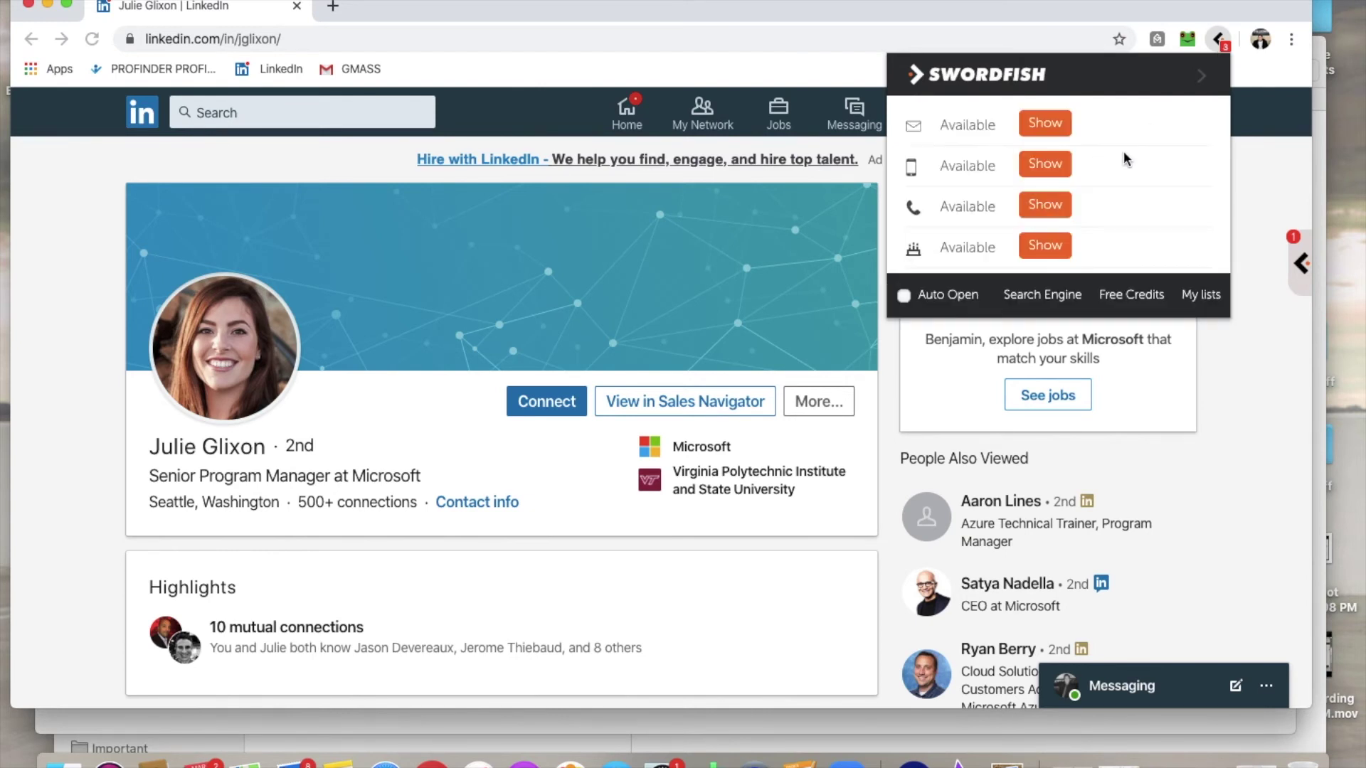
Step: Reveal her two emails and two phone numbers in Swordfish, then return to results page 3
left_click(1057, 131)
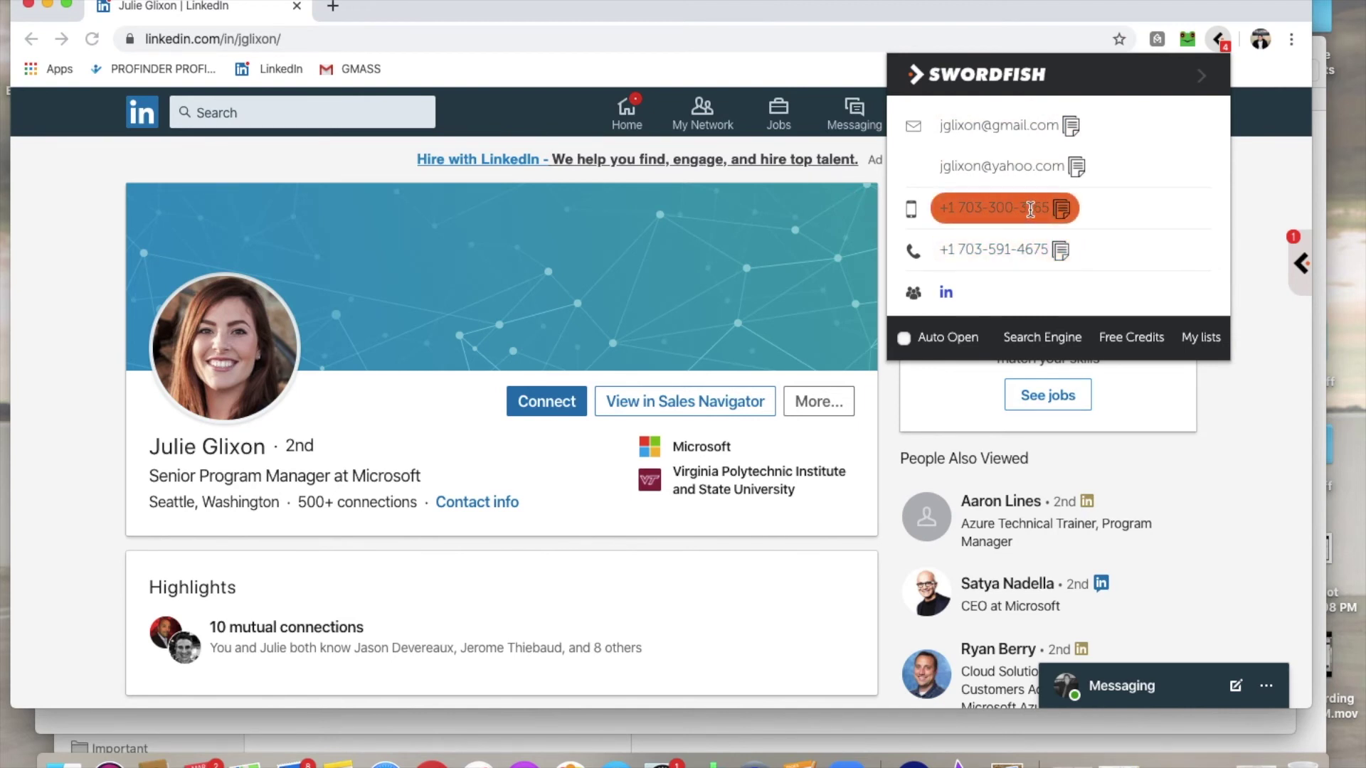
left_click(77, 149)
left_click(31, 39)
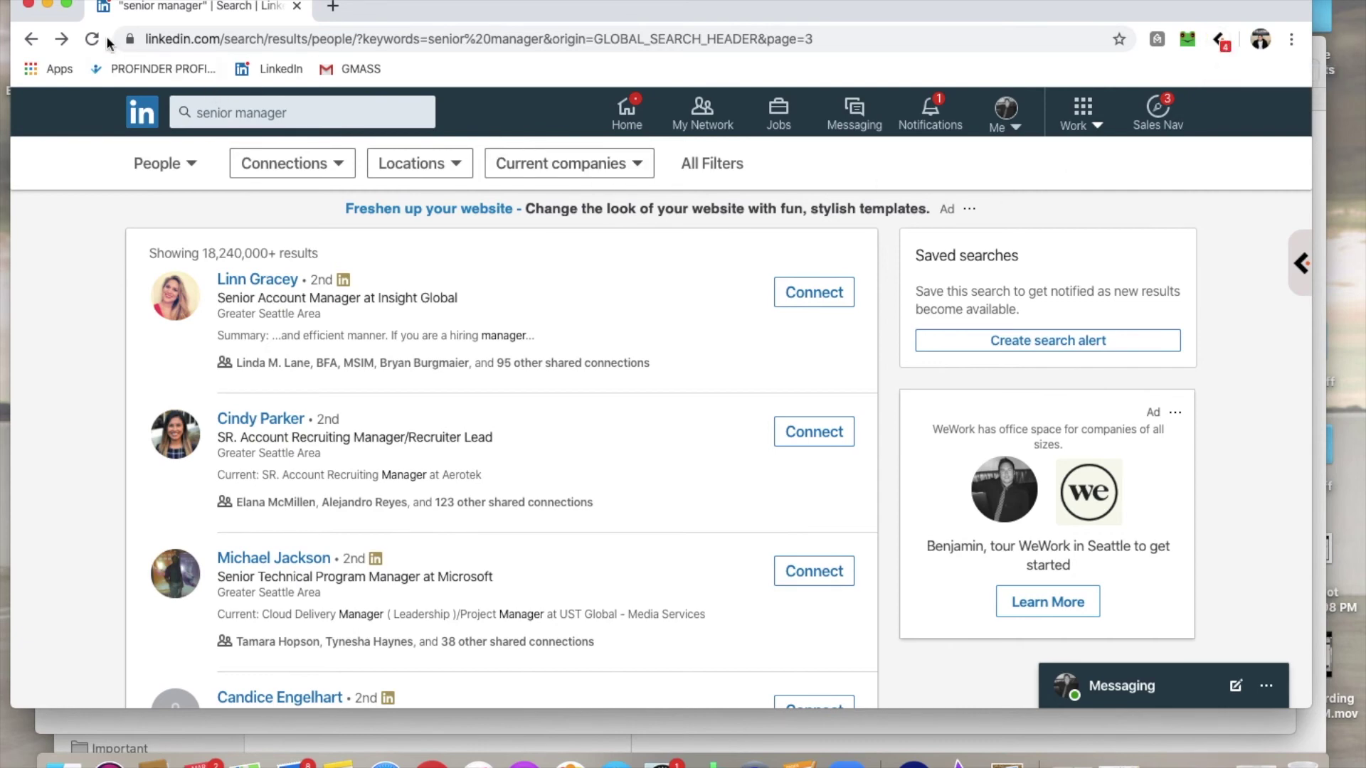
scroll(228, 285, "down", 15)
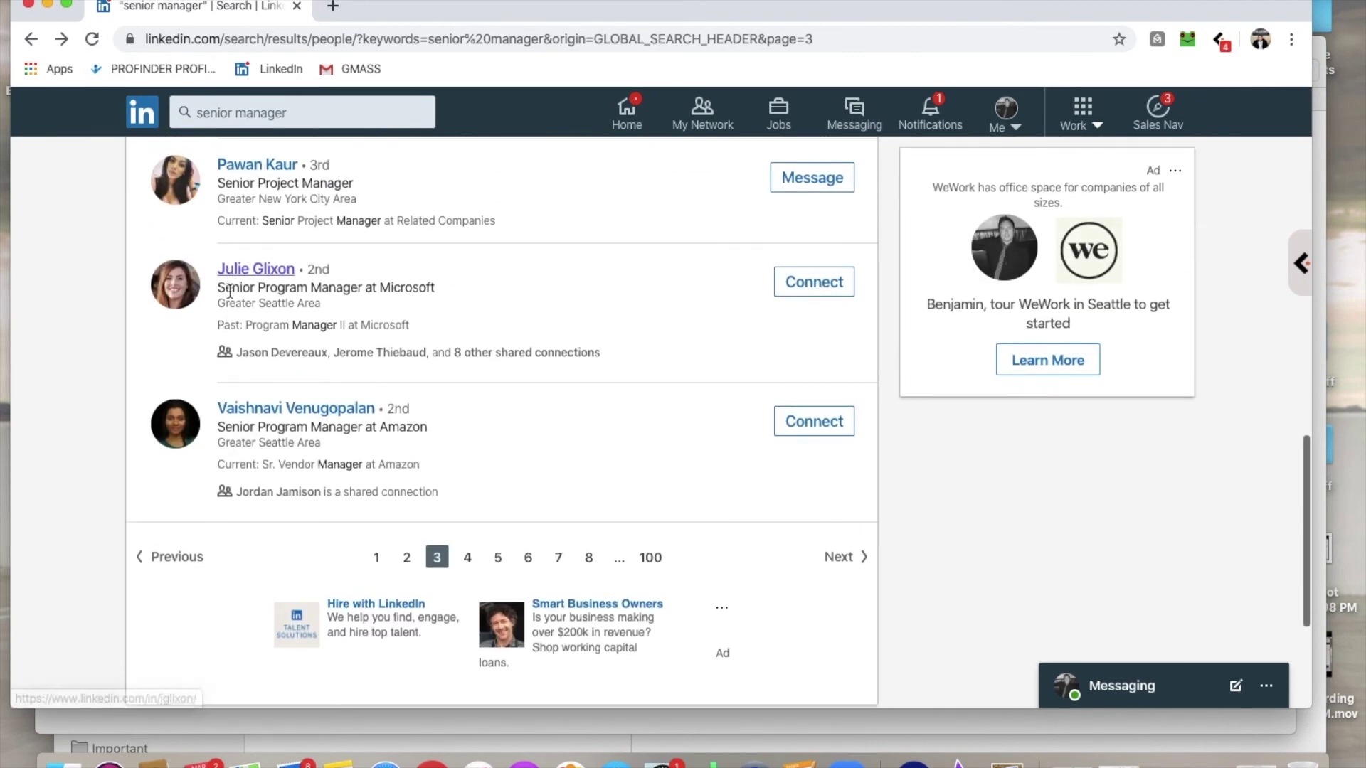
left_click(467, 559)
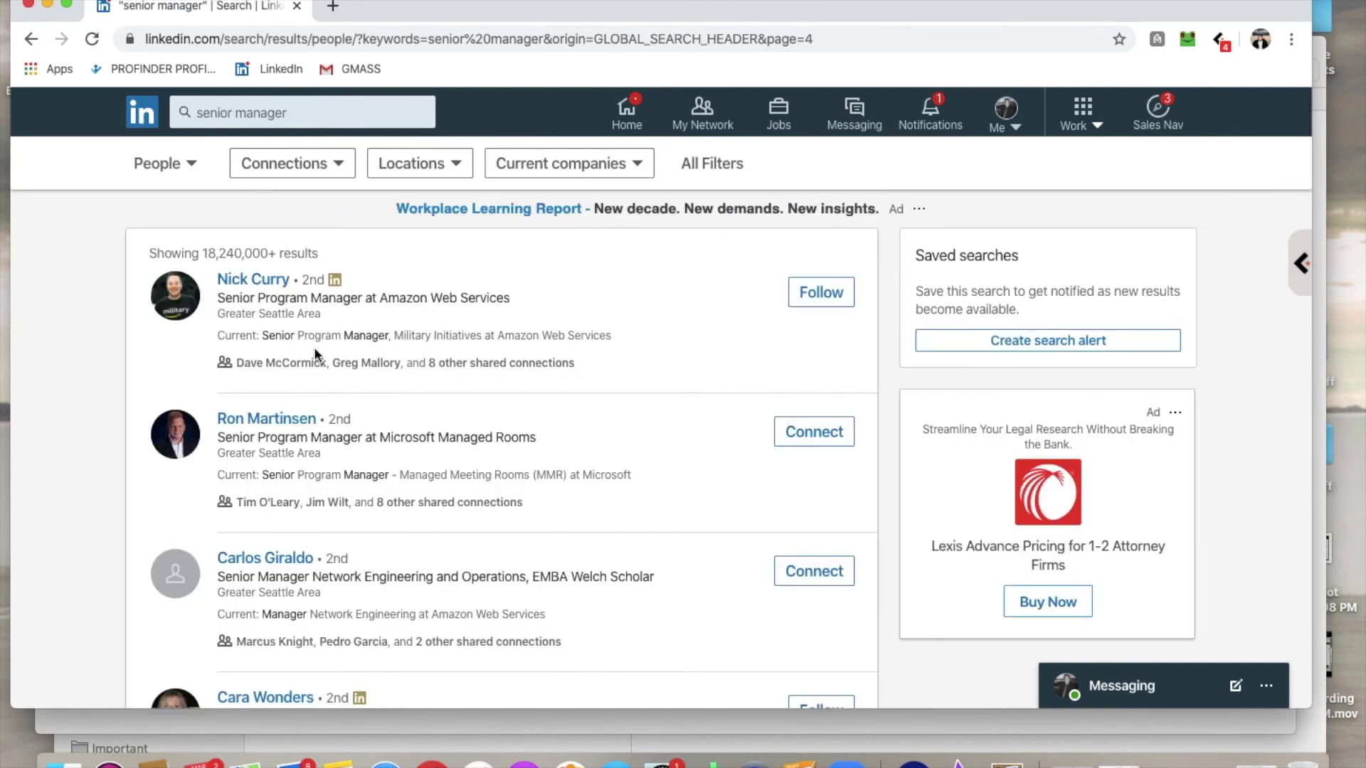
left_click(257, 280)
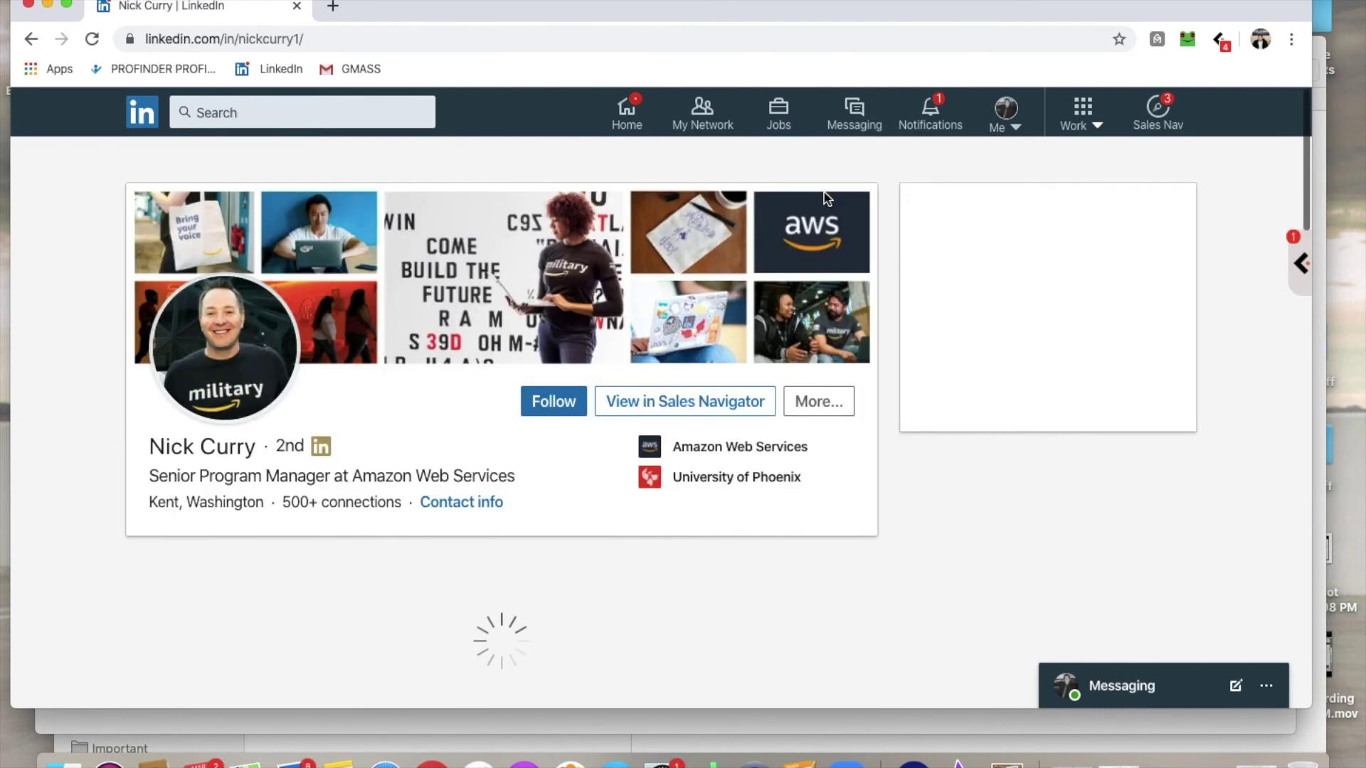
Step: Reveal his personal email and three phone numbers in Swordfish, then close the popup
left_click(1221, 40)
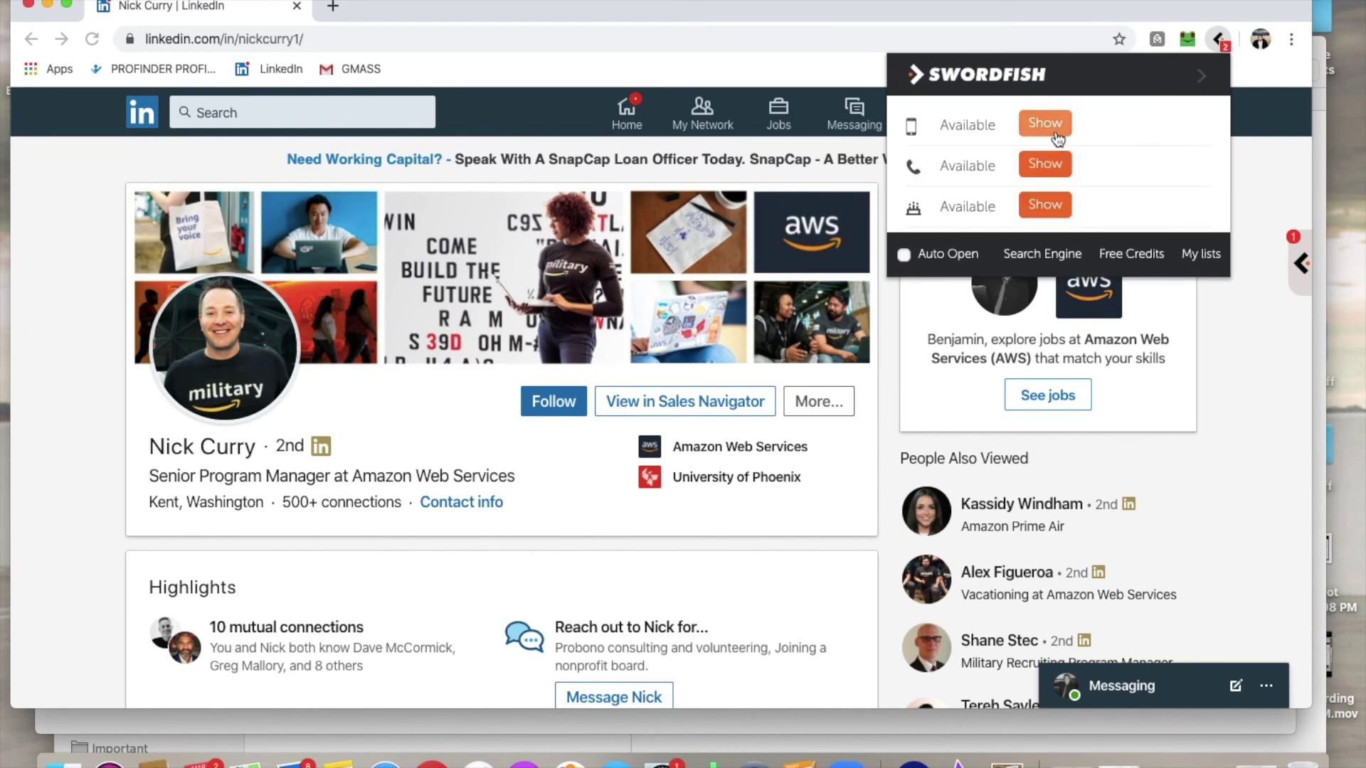
left_click(1051, 126)
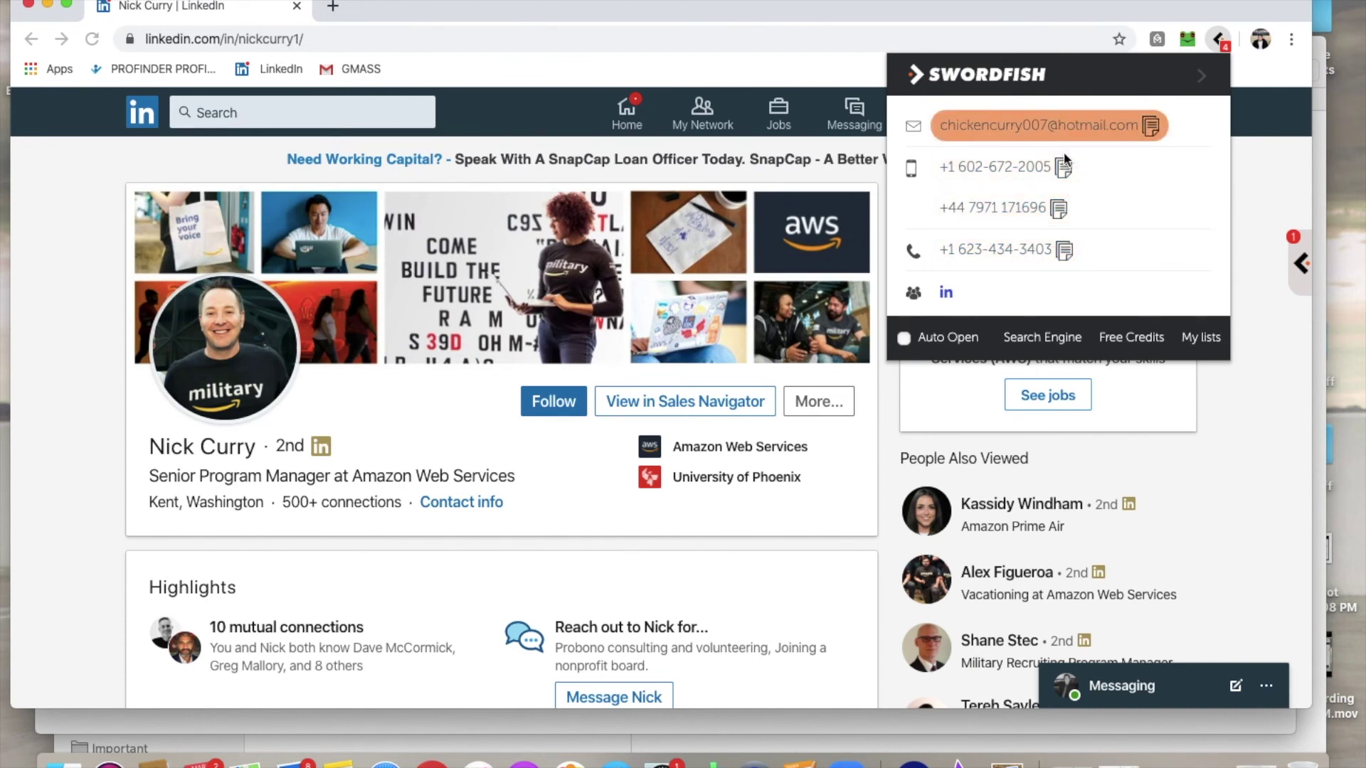
left_click(1254, 193)
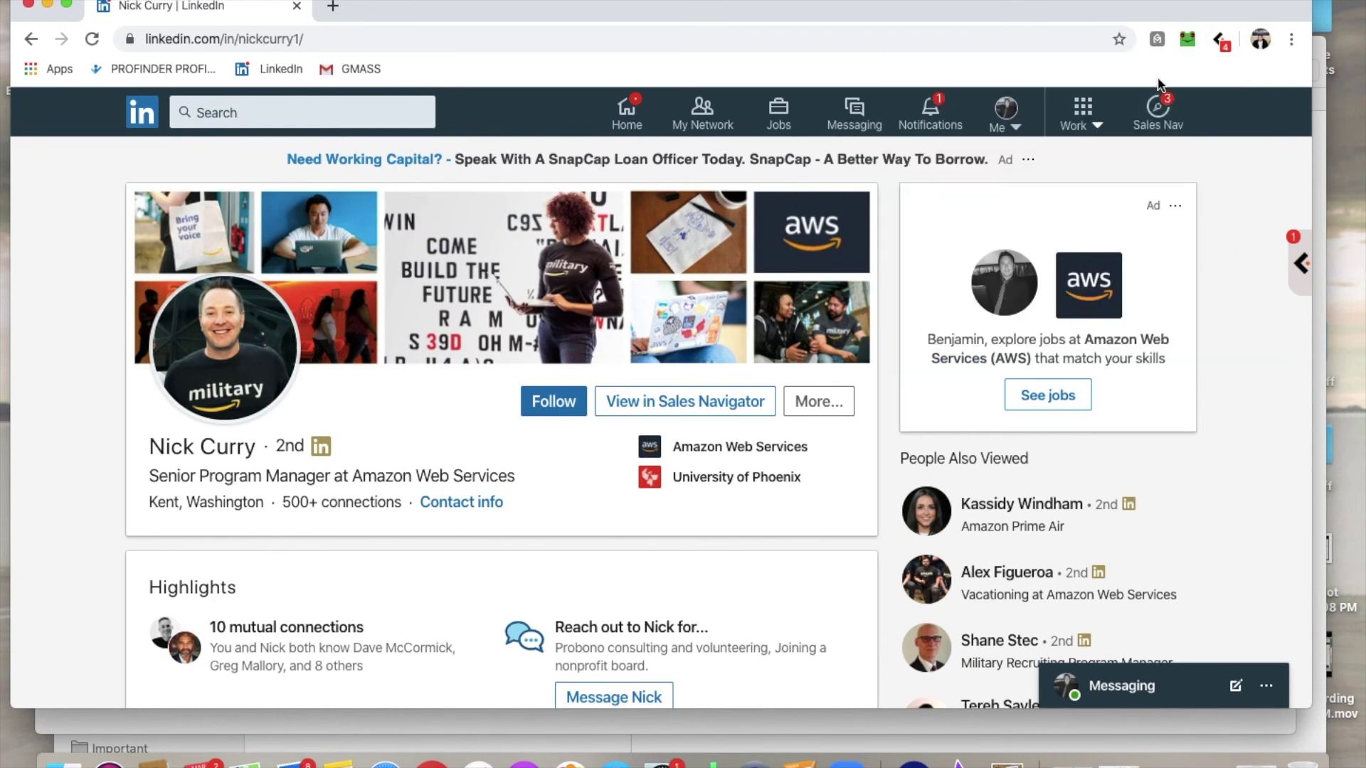